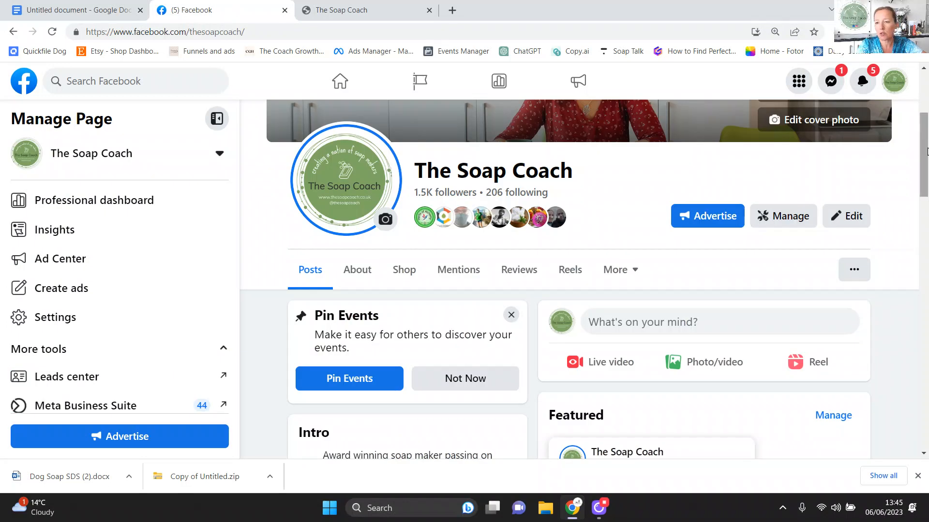
Step: Open the Page's events management page from the professional dashboard
left_click_drag(926, 157, 926, 118)
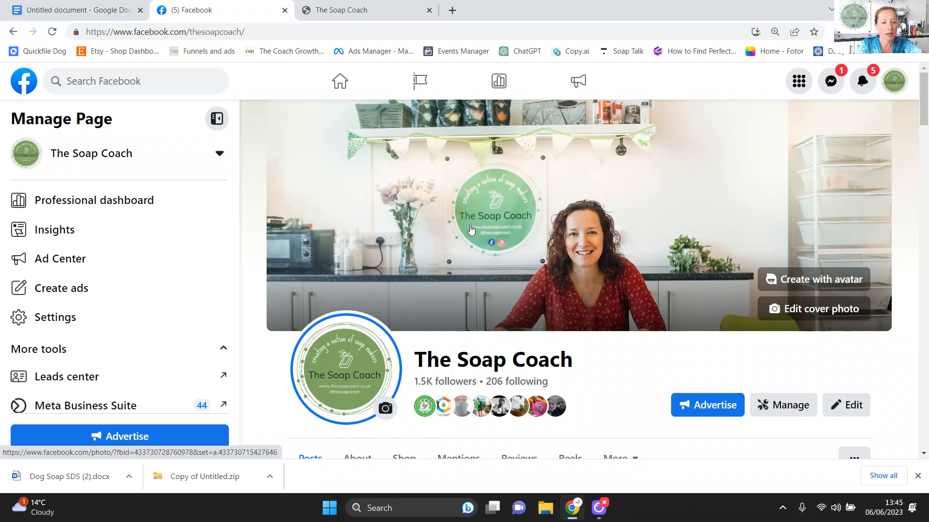
left_click(127, 200)
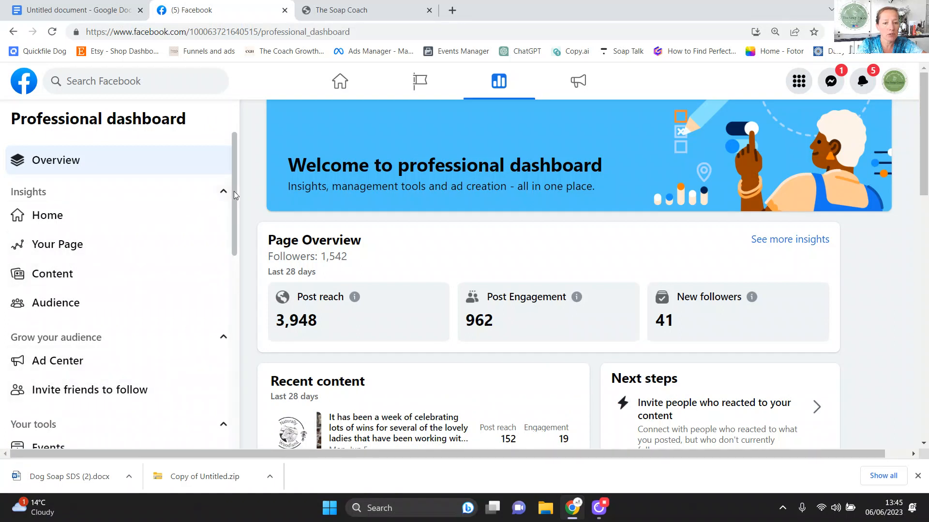
scroll(234, 194, "down", 1)
scroll(233, 213, "down", 2)
left_click(43, 344)
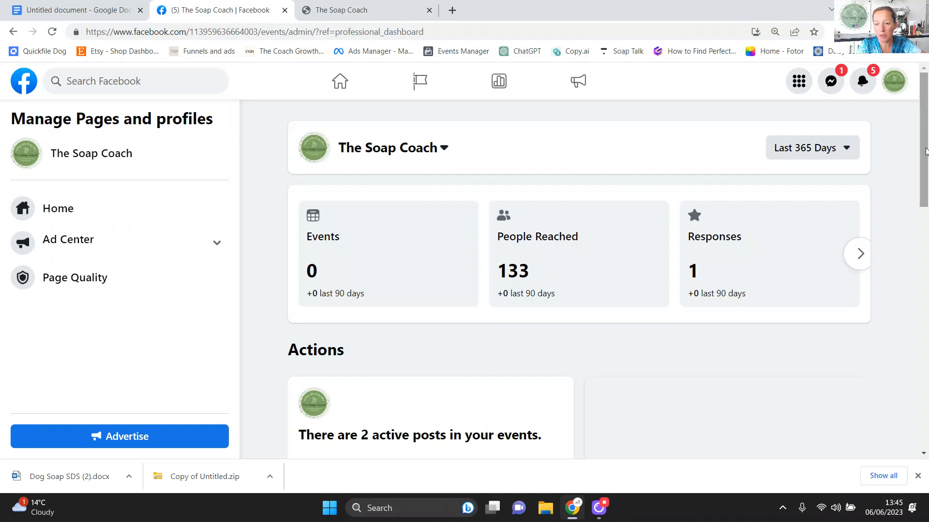
Step: Look through the Page's published events and start creating a new event
left_click_drag(925, 151, 894, 315)
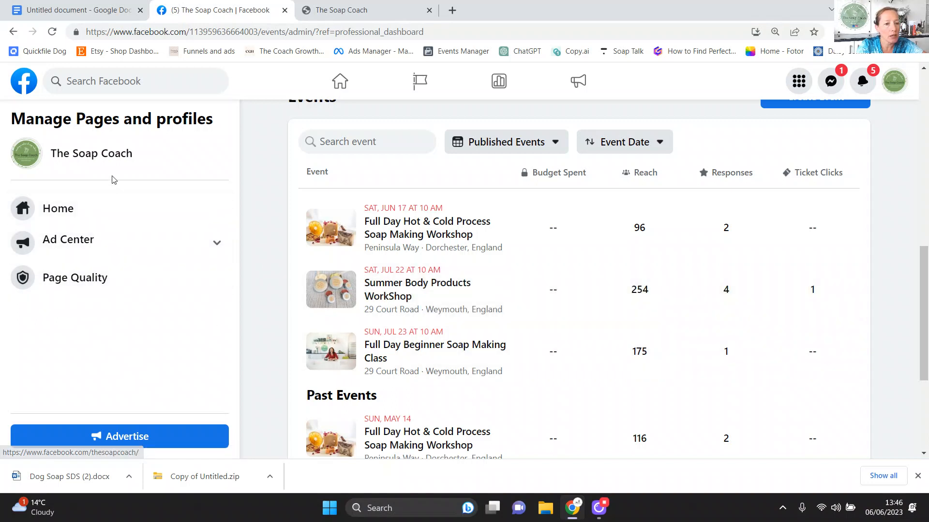
mouse_move(487, 212)
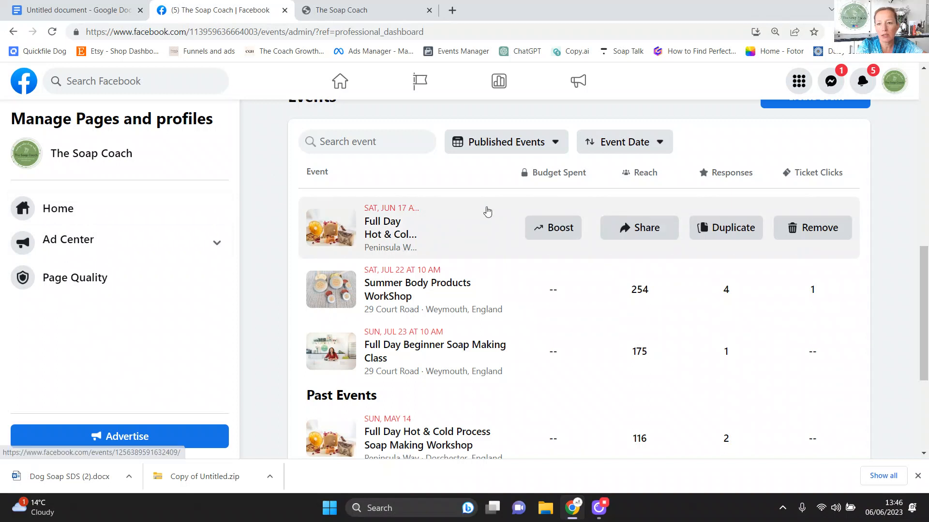
left_click_drag(919, 262, 919, 175)
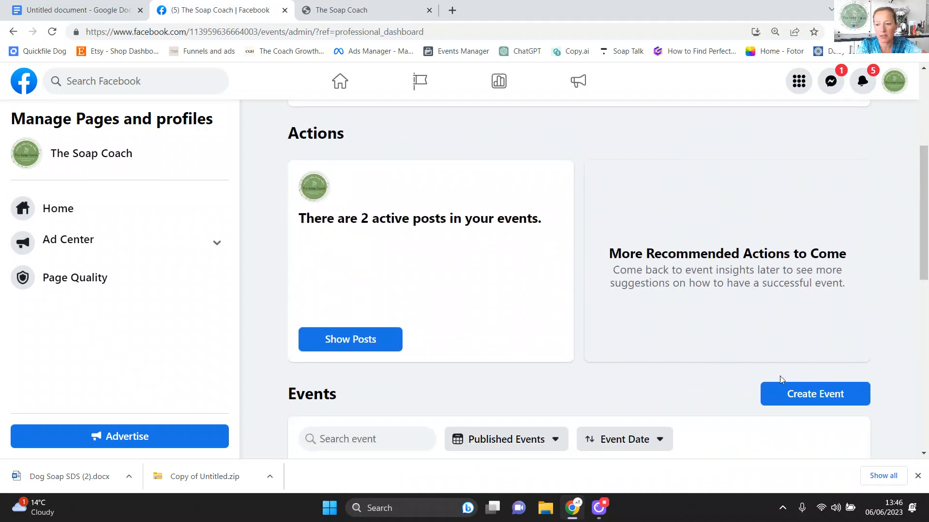
left_click(793, 399)
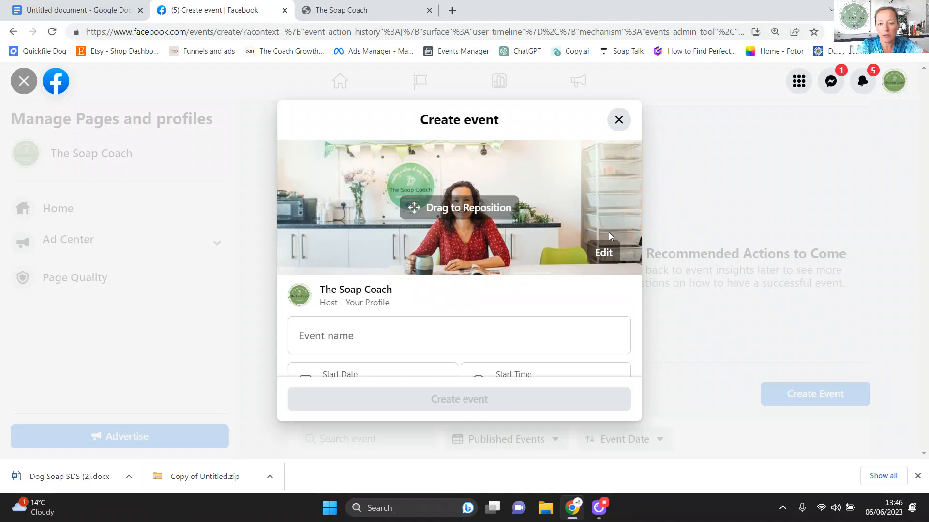
left_click(601, 258)
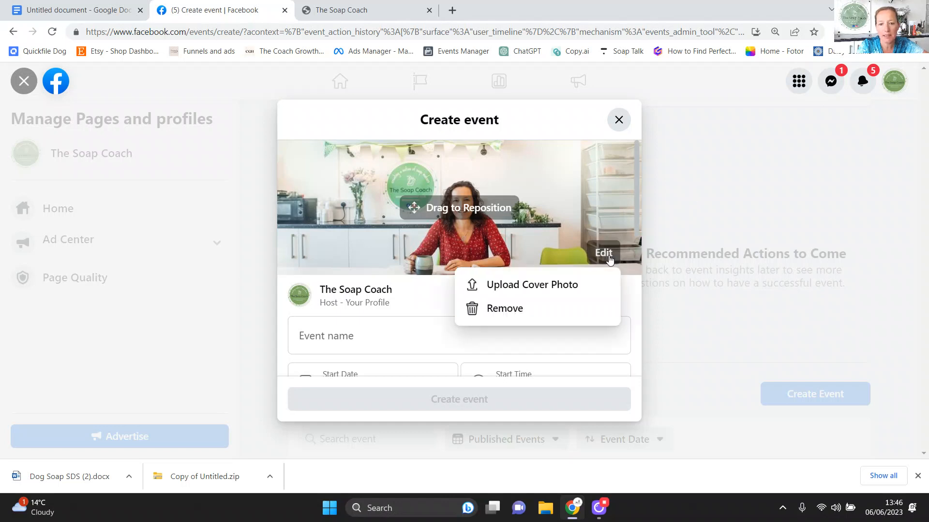
left_click(543, 289)
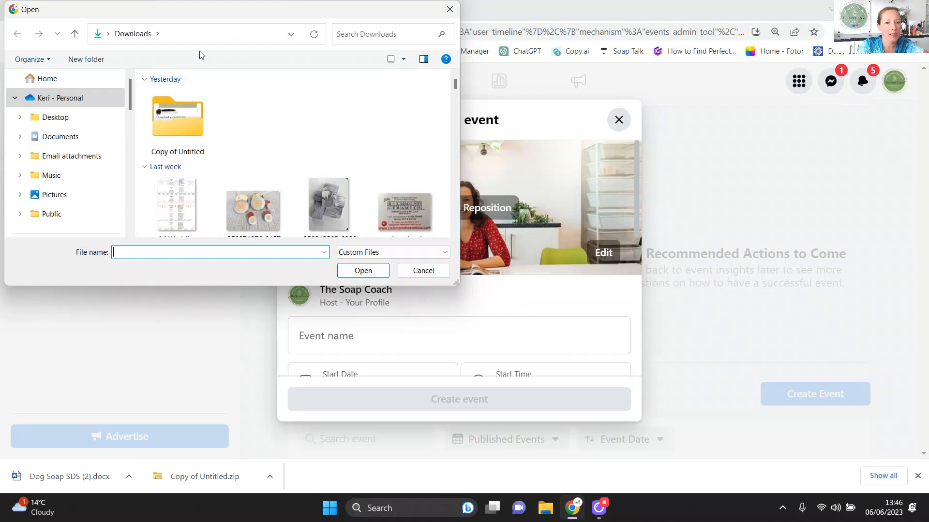
left_click(396, 203)
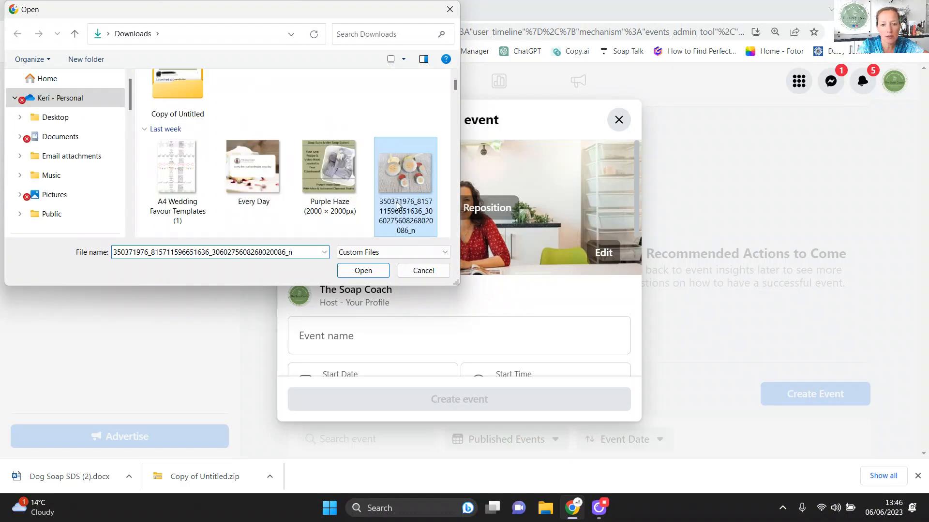
left_click(362, 270)
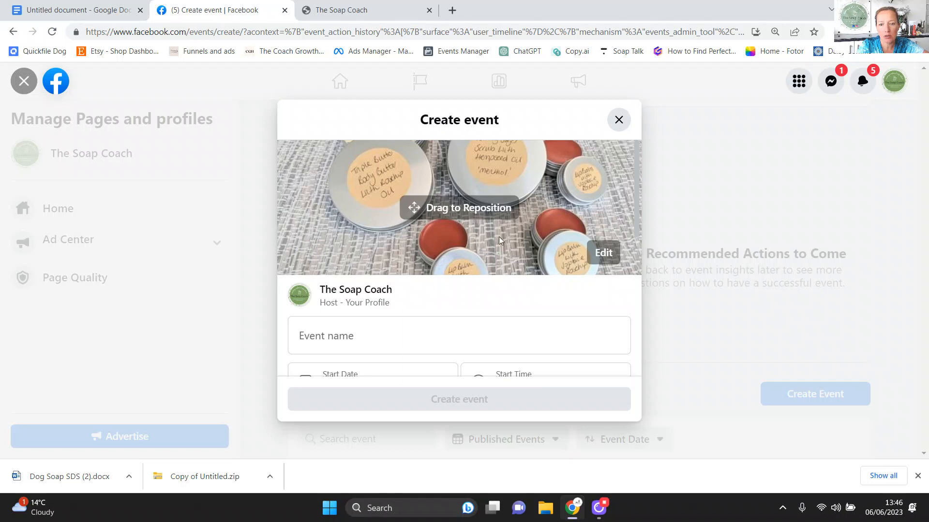
Step: Reposition the cover photo so the two large labelled tins sit in the middle of the frame
double_click(529, 237)
left_click_drag(529, 237, 548, 275)
left_click(556, 200)
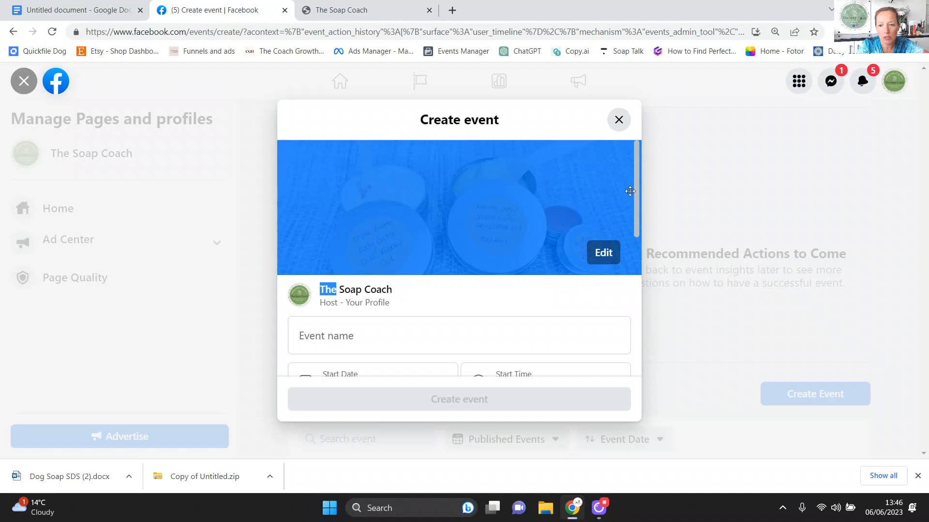
left_click(684, 186)
left_click_drag(539, 200, 540, 158)
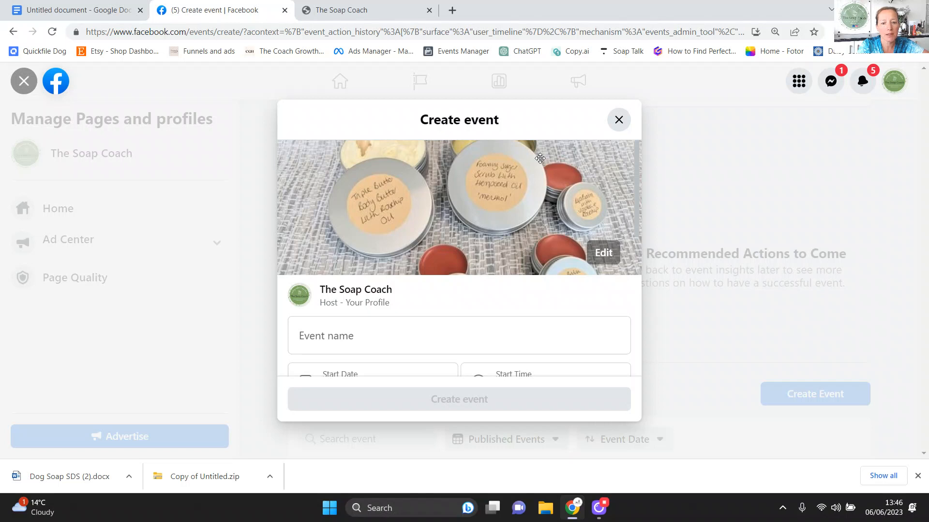
Step: Name the event "Summer Body Product Making Workshop"
left_click(482, 346)
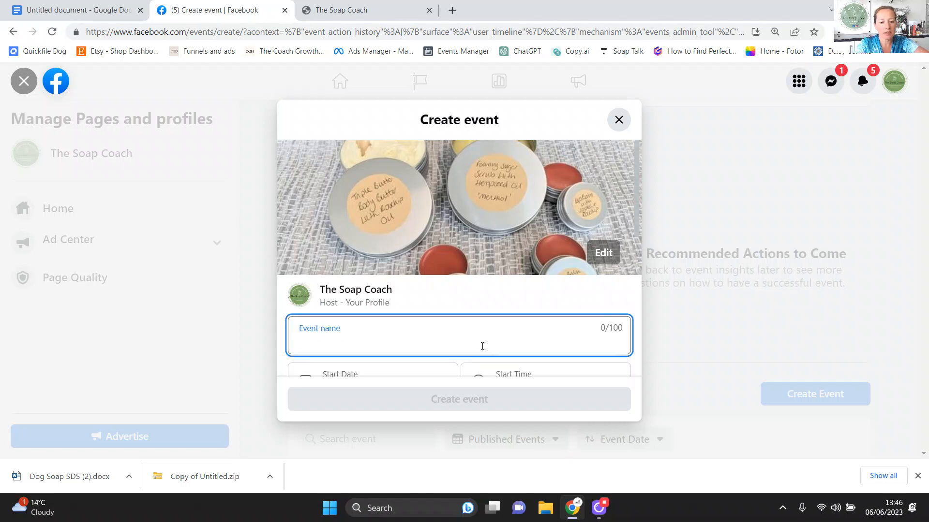
type("Summer Body Prod")
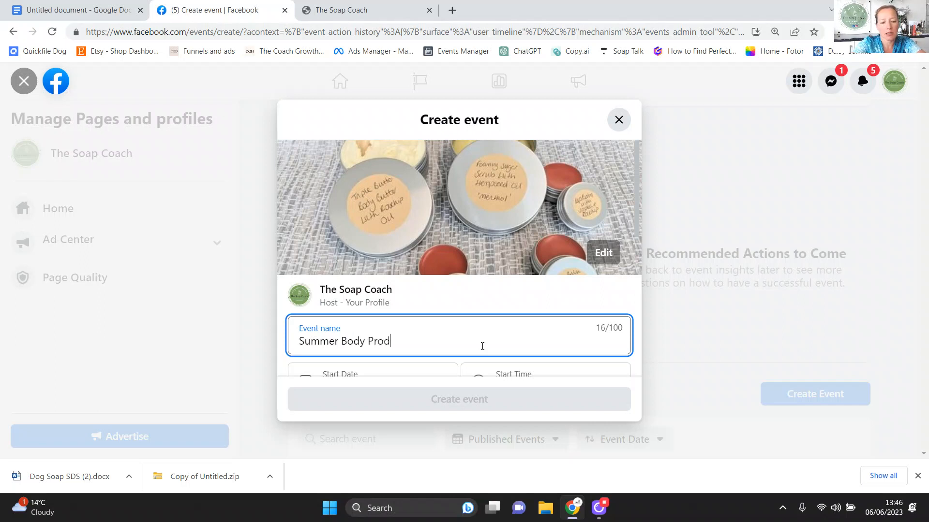
key("BackSpace")
key("BackSpace")
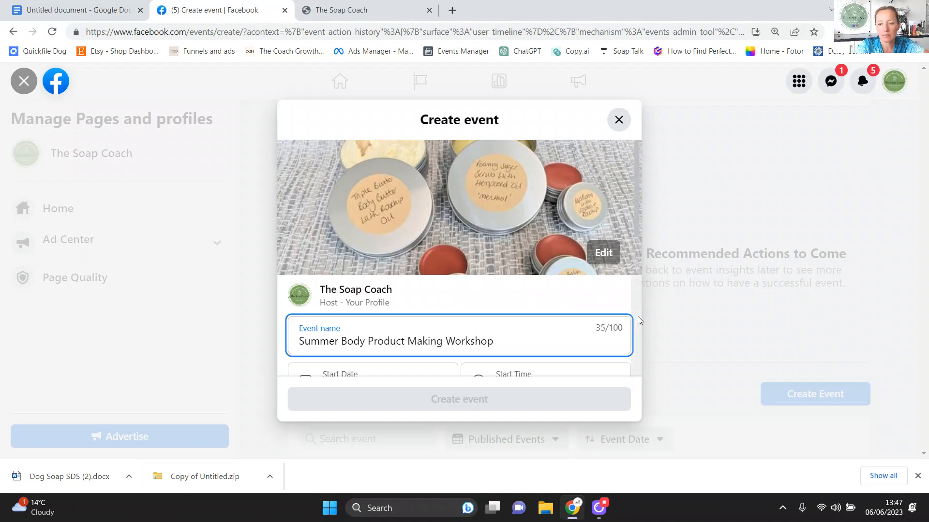
Step: Set the event's start date to Jul 22, 2023
scroll(638, 317, "down", 3)
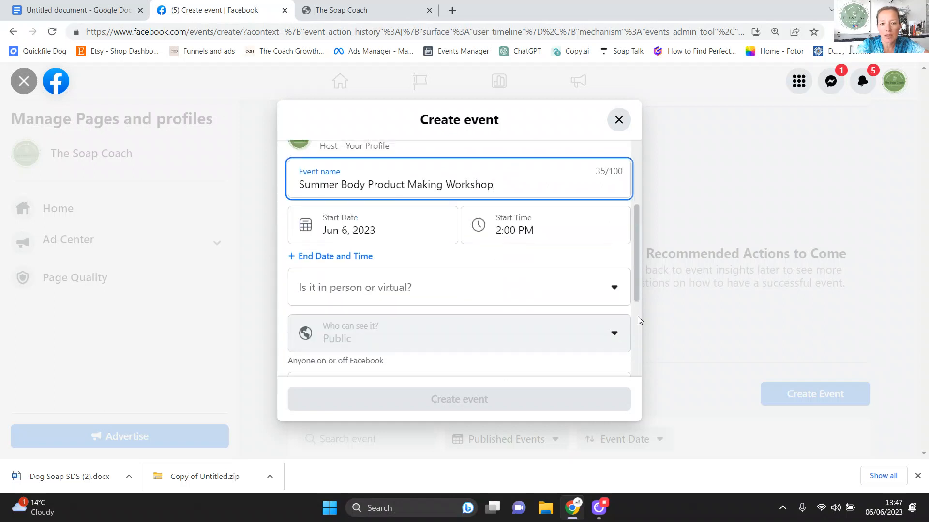
left_click(399, 231)
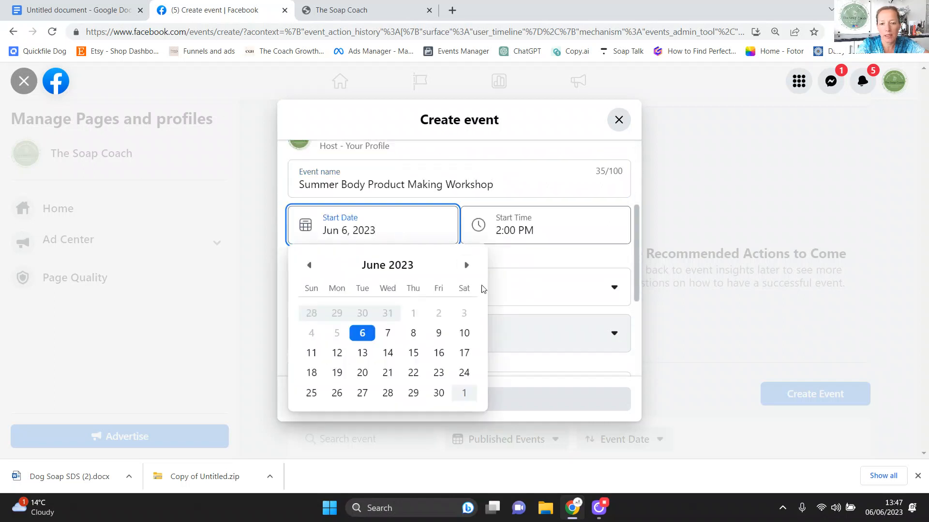
left_click(466, 265)
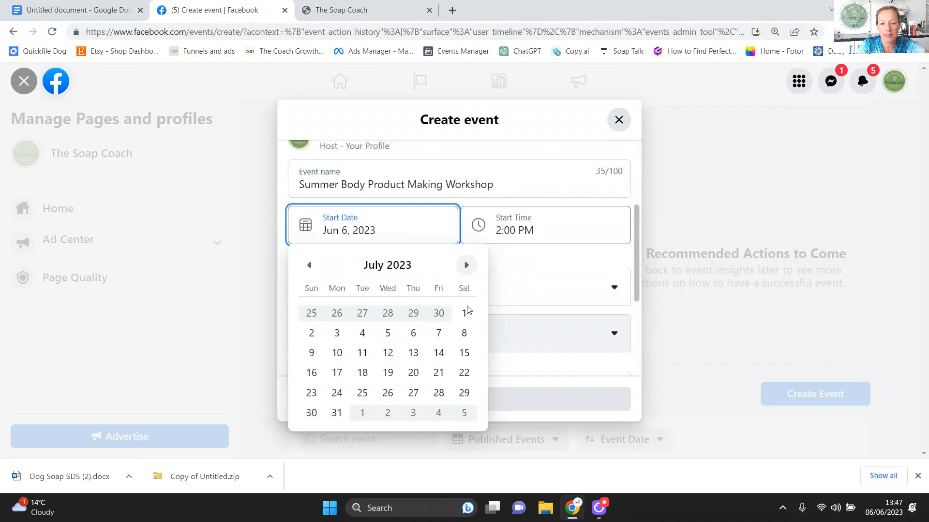
left_click(464, 373)
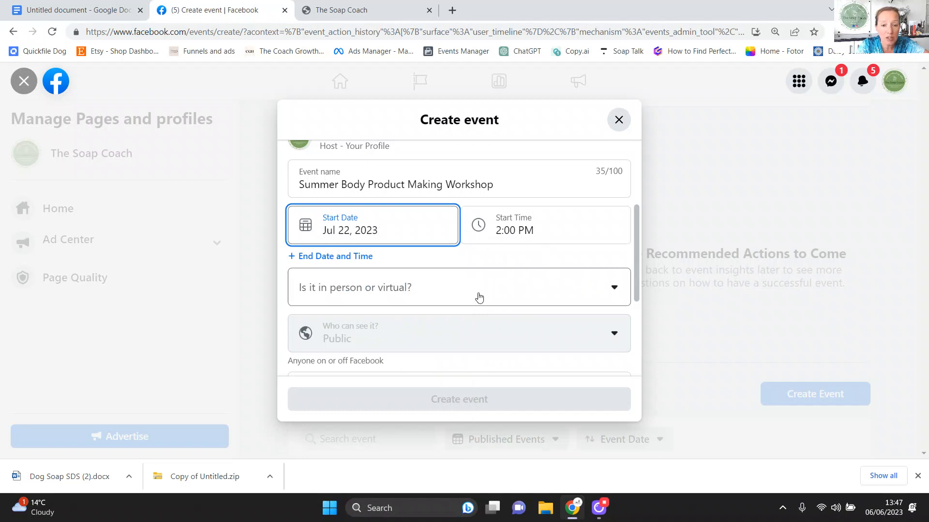
Step: Add an end date and time to the event and set the end time to 4:00 PM
left_click(479, 297)
left_click(356, 256)
left_click(356, 257)
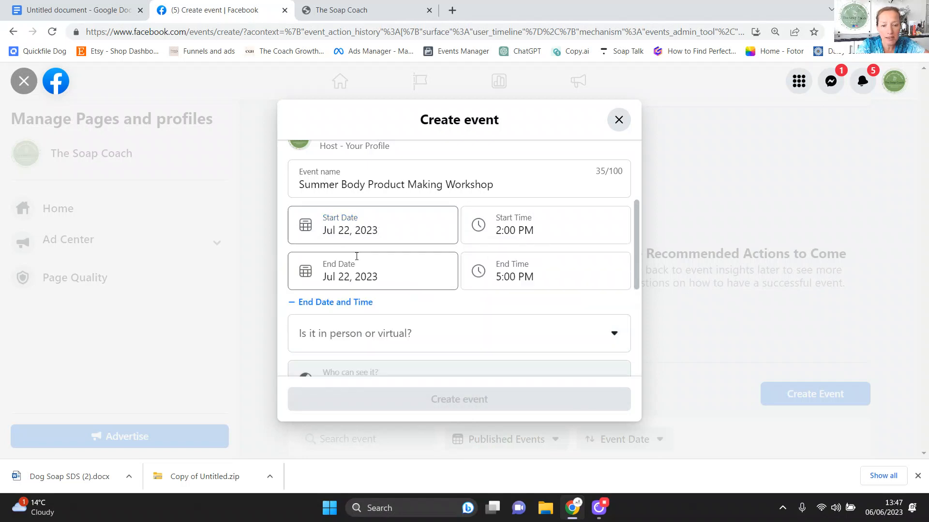
left_click(536, 276)
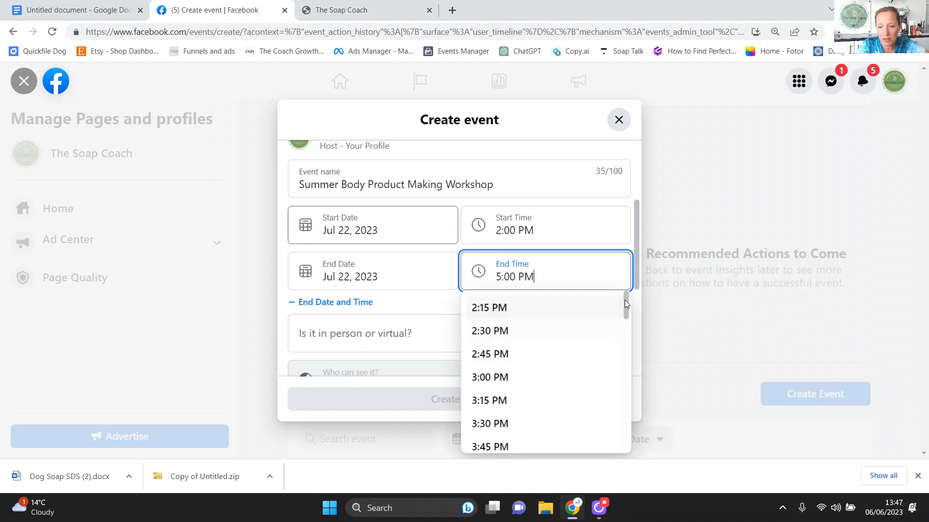
left_click_drag(624, 303, 624, 319)
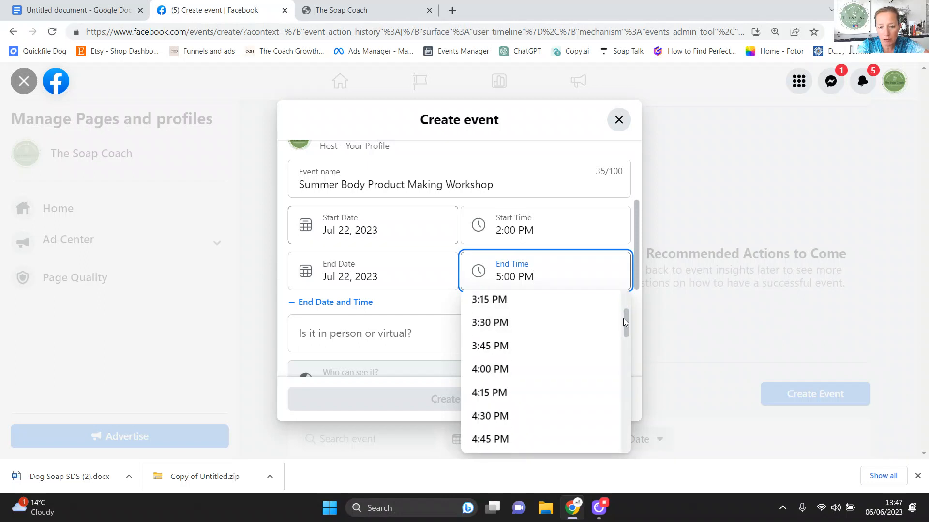
left_click(498, 369)
Step: Make the event in person and choose The Soap Coach in Dorchester as its location
left_click(396, 334)
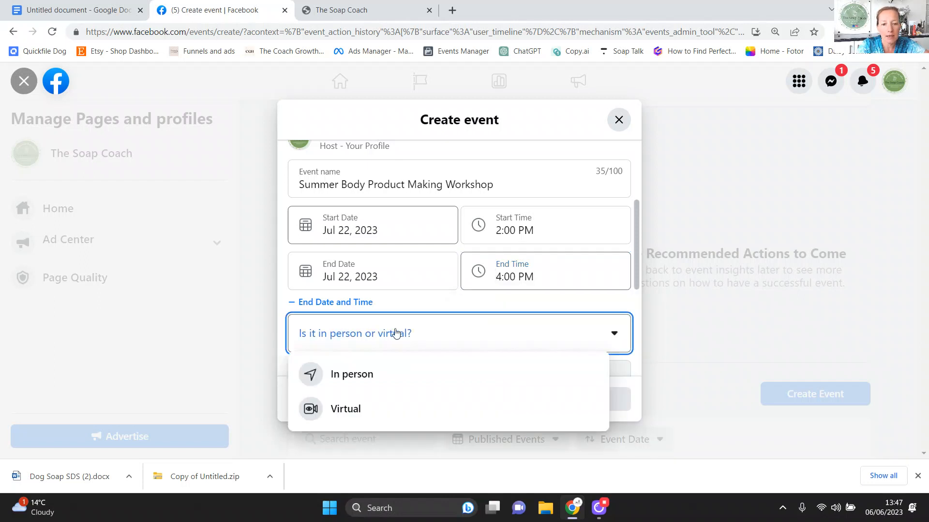
left_click(369, 375)
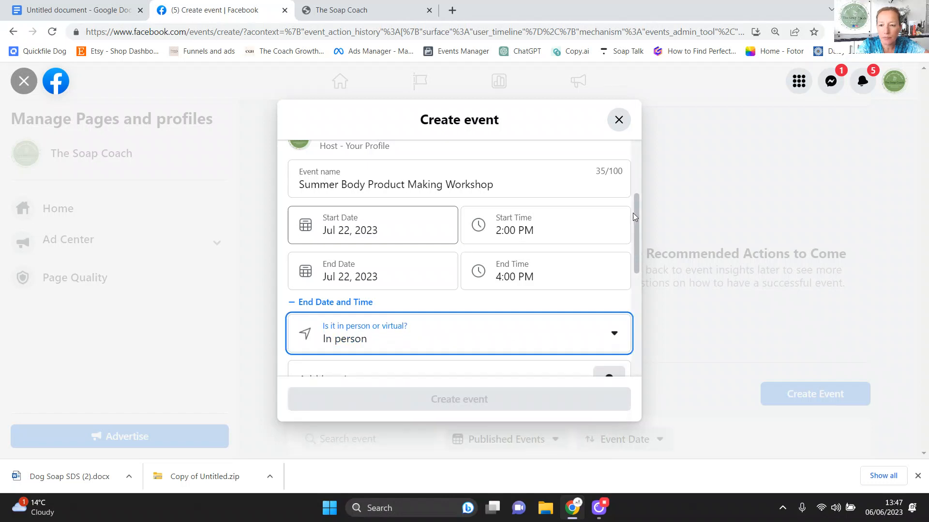
left_click_drag(637, 204, 633, 246)
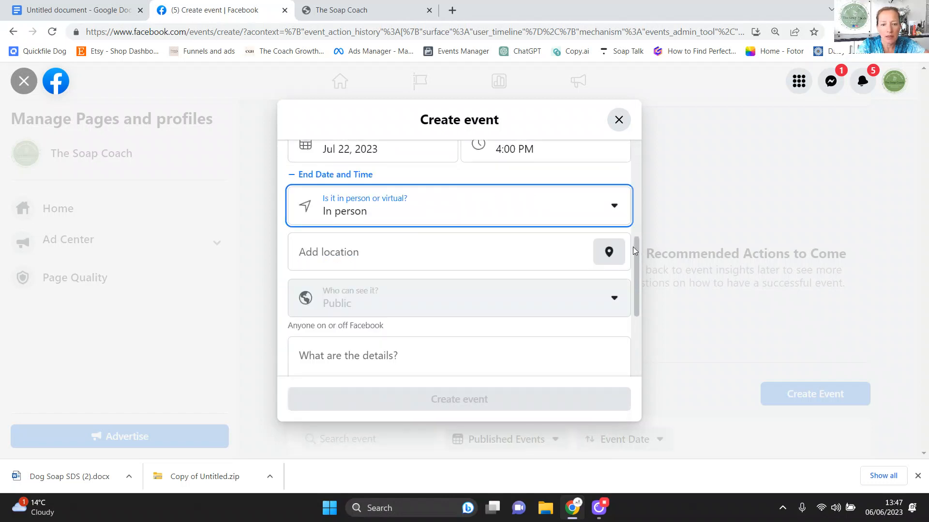
left_click(510, 251)
type("the")
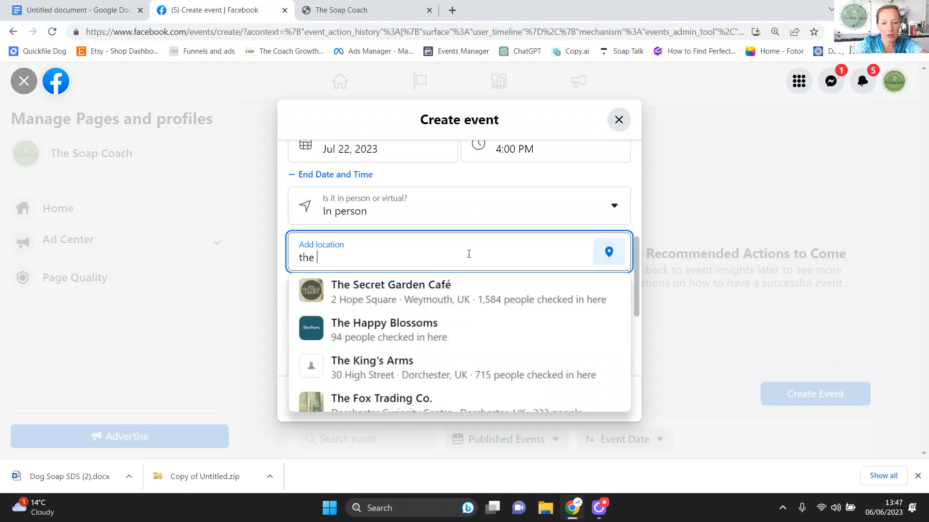
type(" soap")
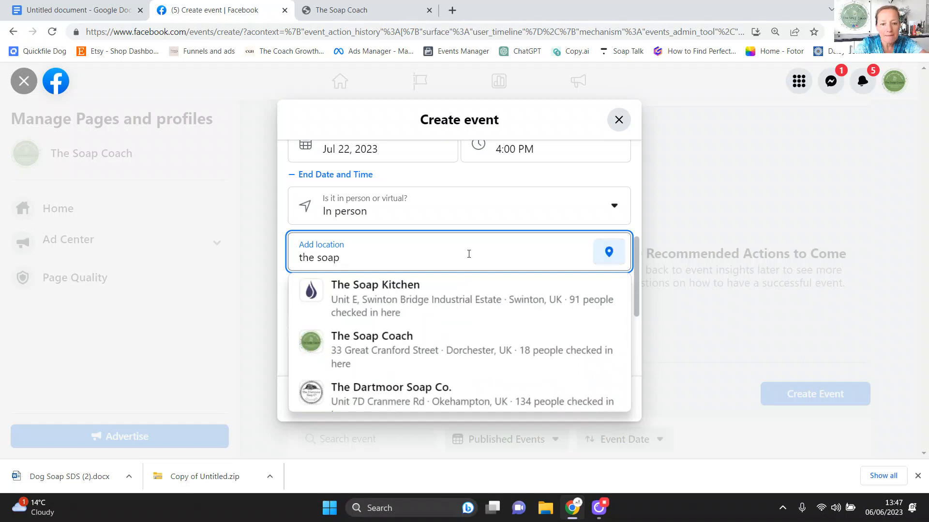
left_click(438, 342)
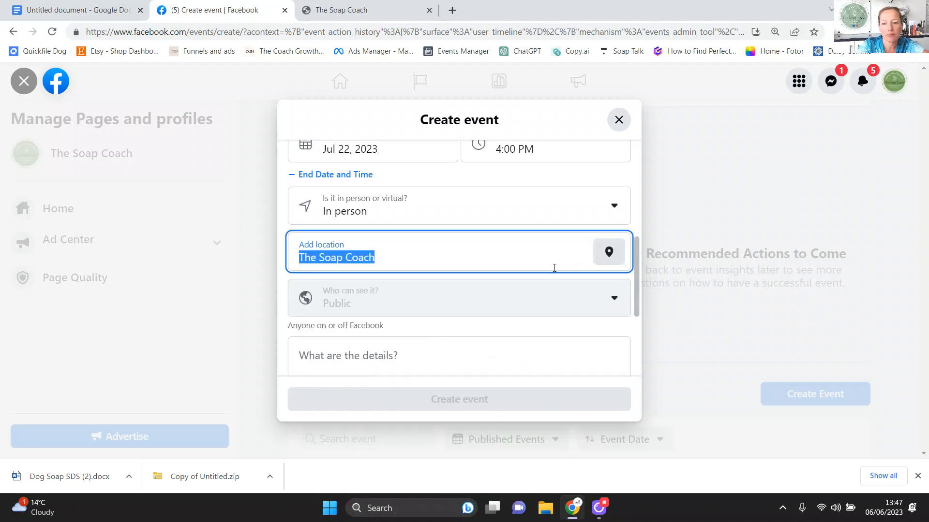
Step: Move The Soap Coach location's map pin to Dorchester and save the location
left_click(608, 252)
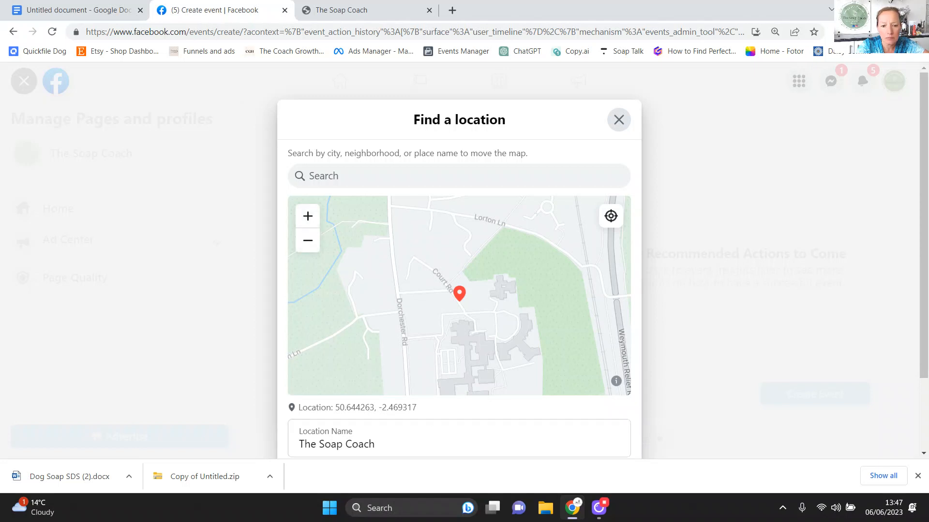
scroll(909, 224, "down", 2)
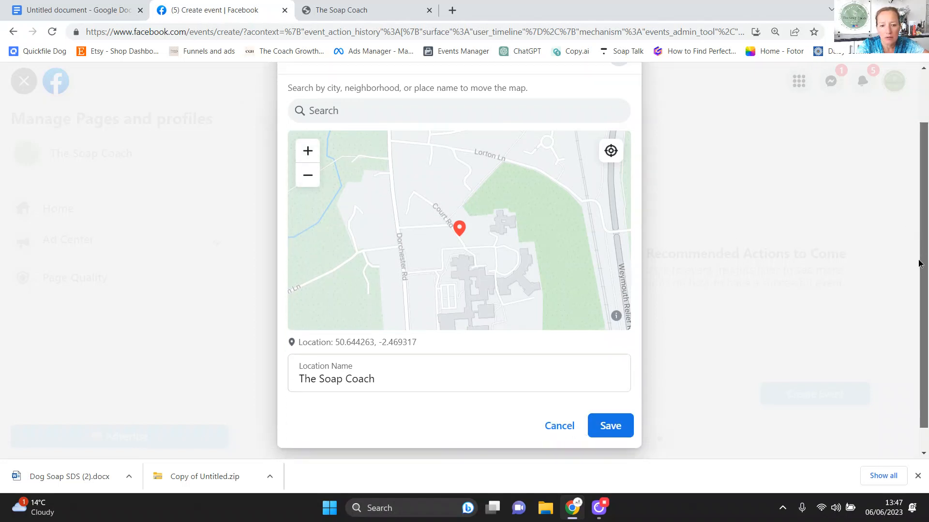
left_click(378, 363)
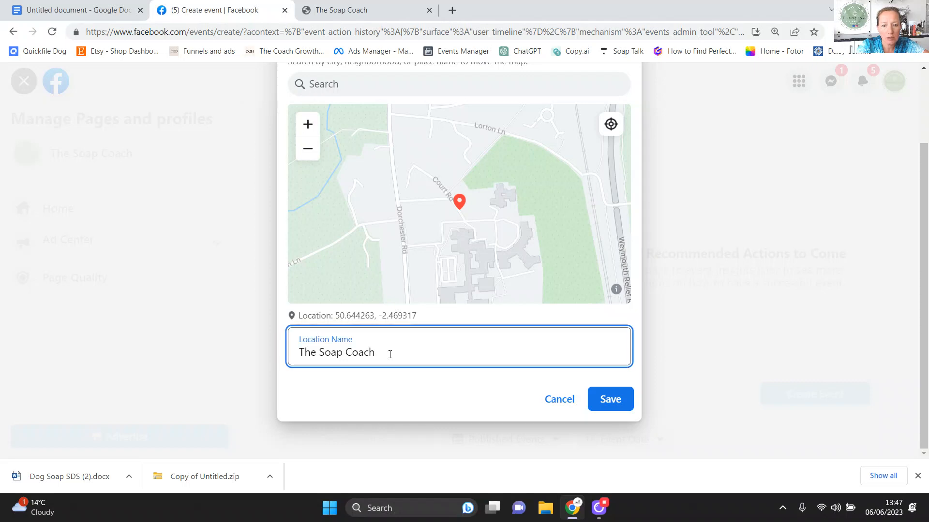
left_click_drag(458, 202, 369, 118)
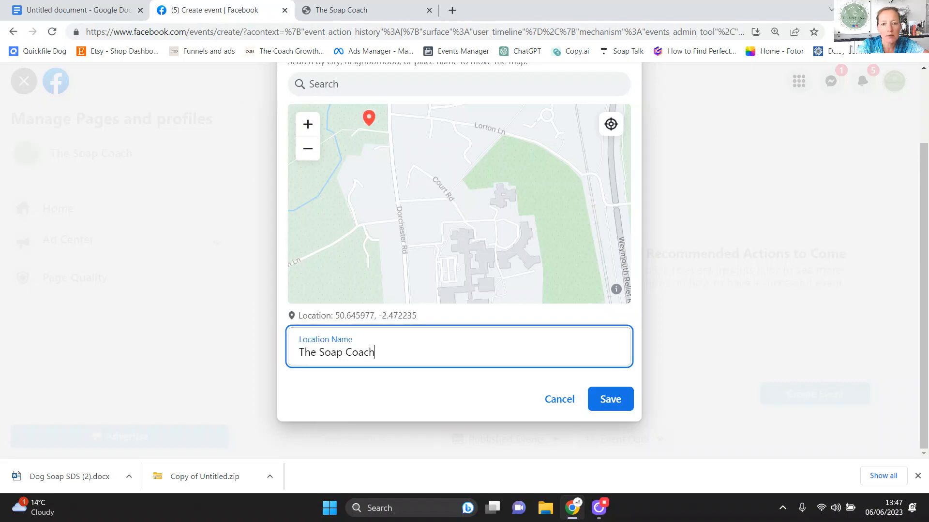
left_click(313, 153)
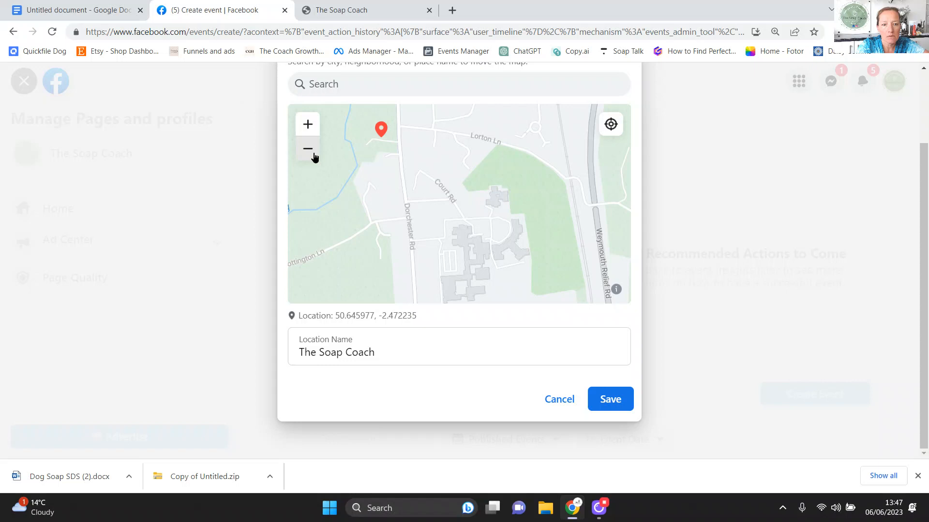
left_click(314, 154)
left_click(314, 155)
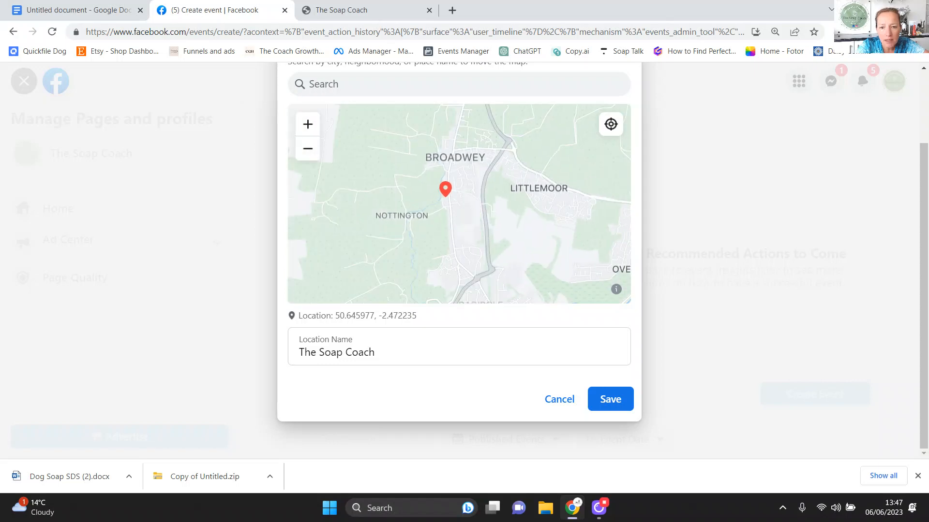
left_click(307, 154)
left_click(307, 154)
left_click(307, 153)
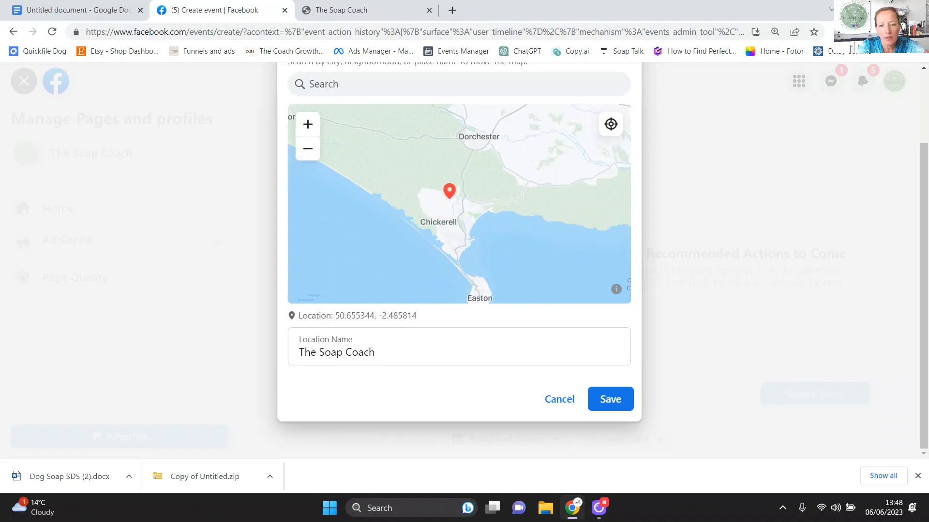
left_click_drag(449, 190, 466, 123)
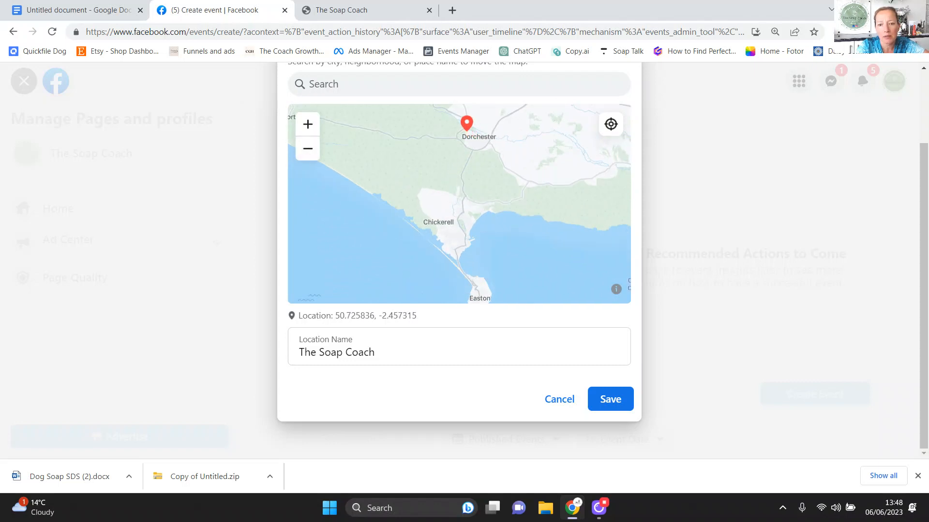
left_click(601, 398)
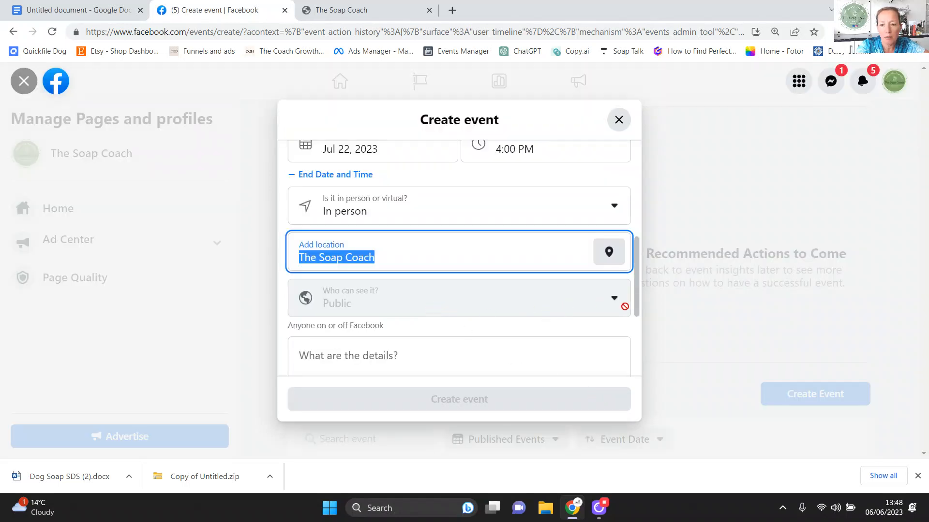
Step: Copy the workshop description from the Google Docs document into the event's details
left_click_drag(636, 292, 636, 302)
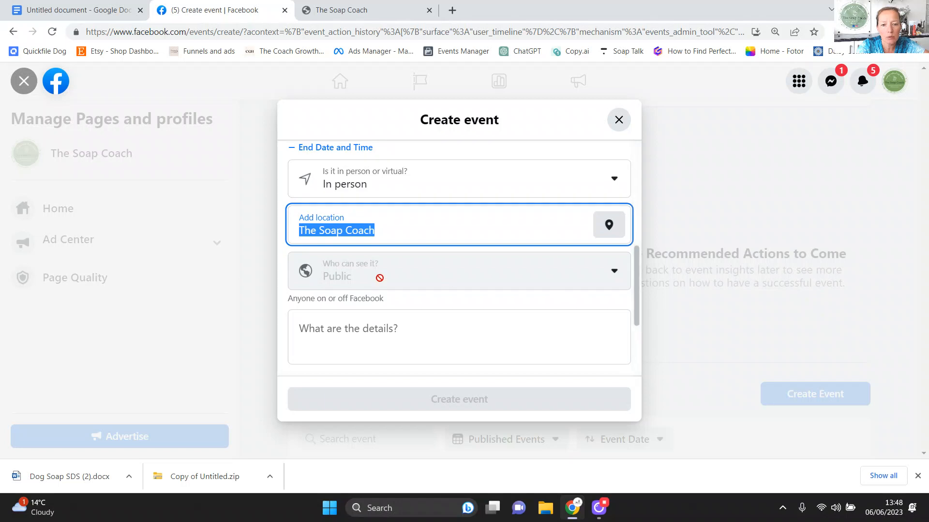
left_click(403, 334)
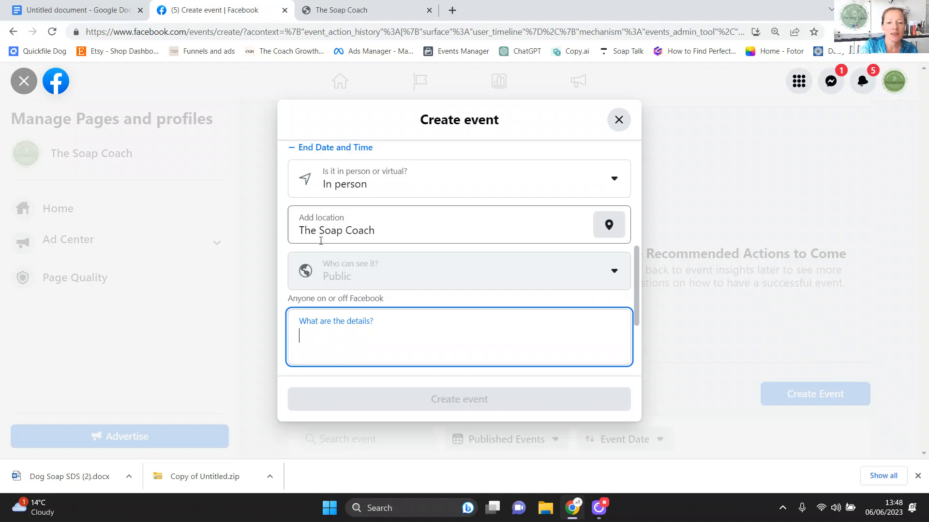
left_click(59, 9)
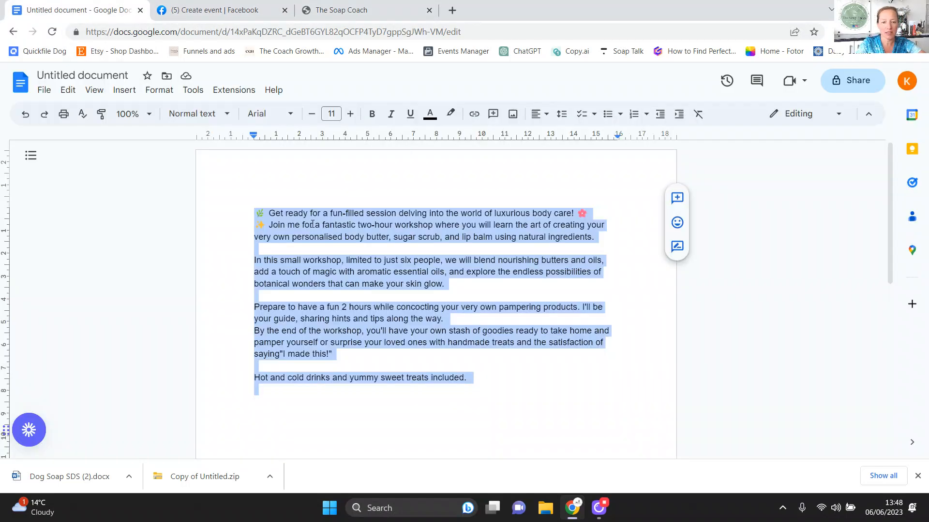
right_click(333, 221)
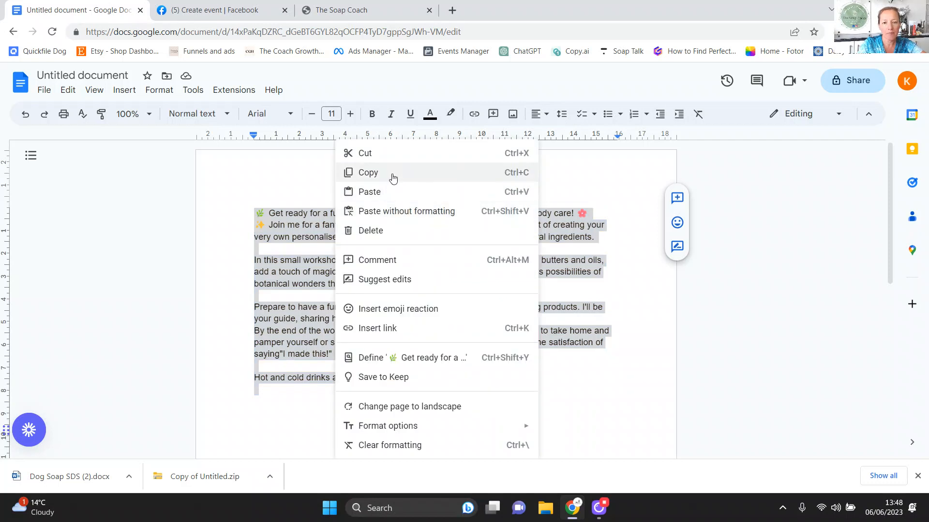
left_click(392, 175)
left_click(218, 10)
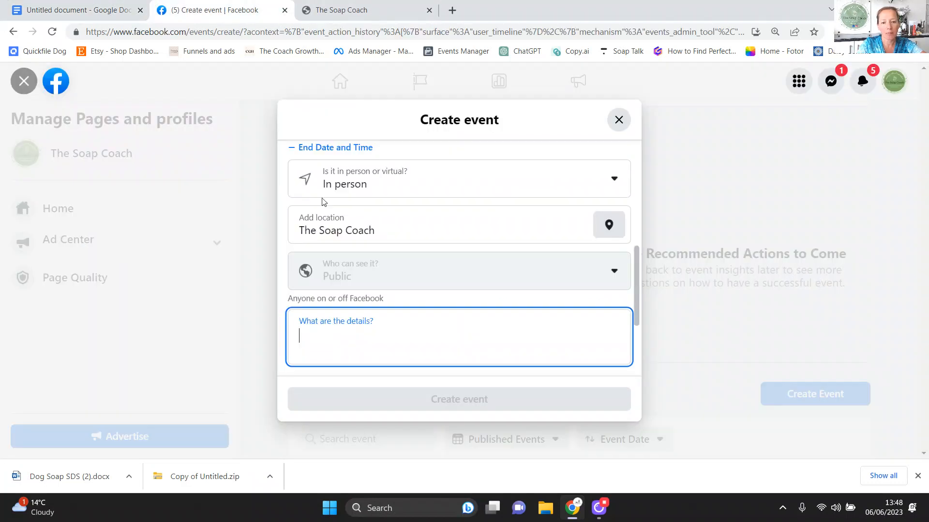
key("ctrl+v")
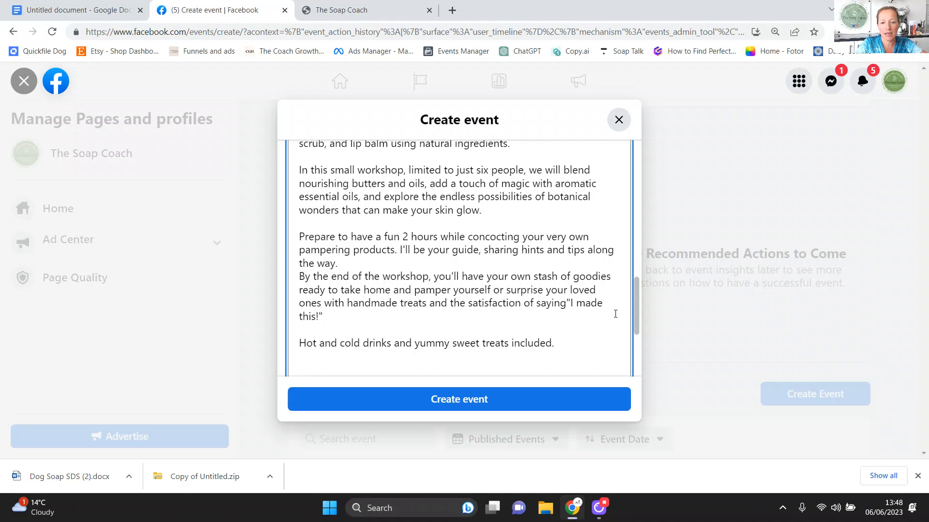
Step: Set the event's category to Crafts and look through the remaining categories
left_click_drag(637, 289, 634, 333)
left_click(577, 241)
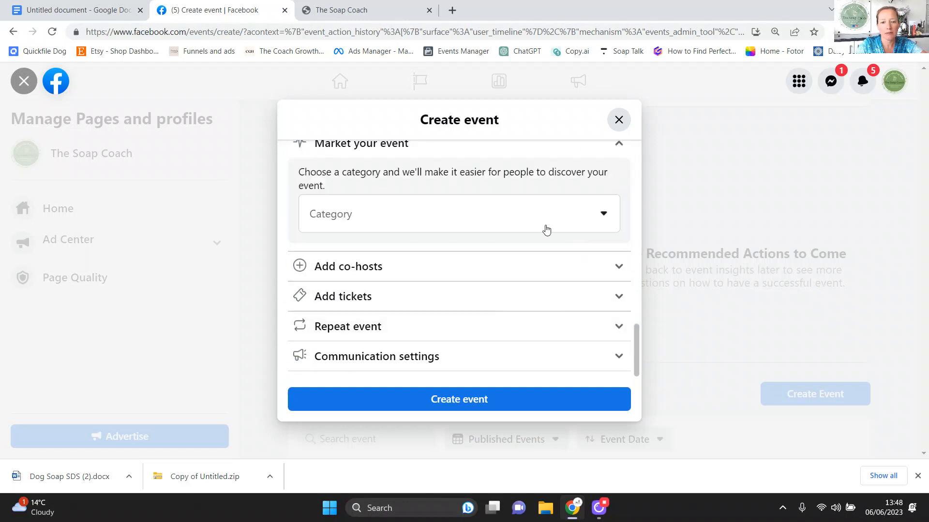
left_click(468, 217)
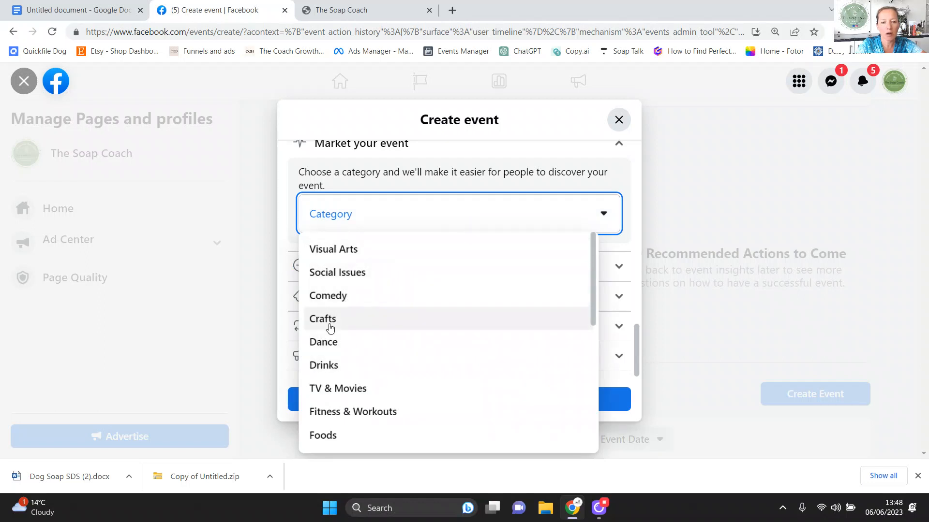
left_click(337, 321)
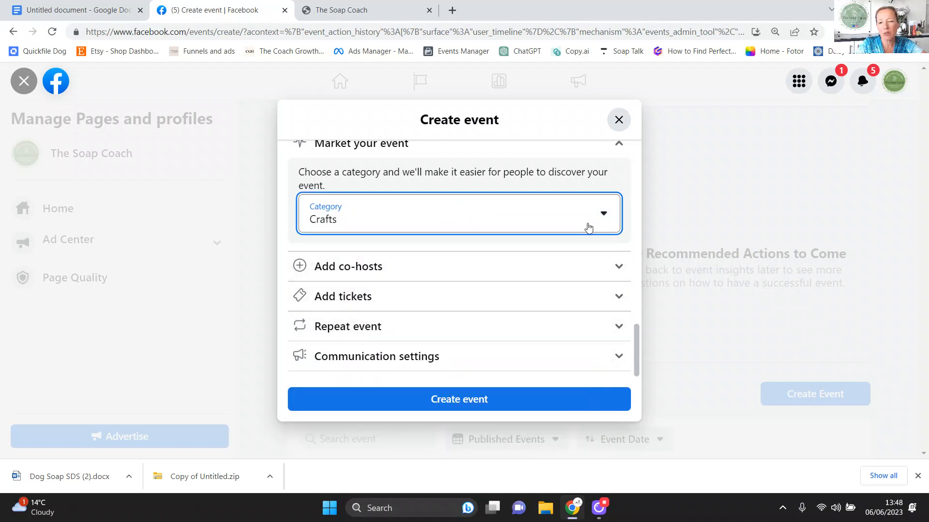
left_click(600, 220)
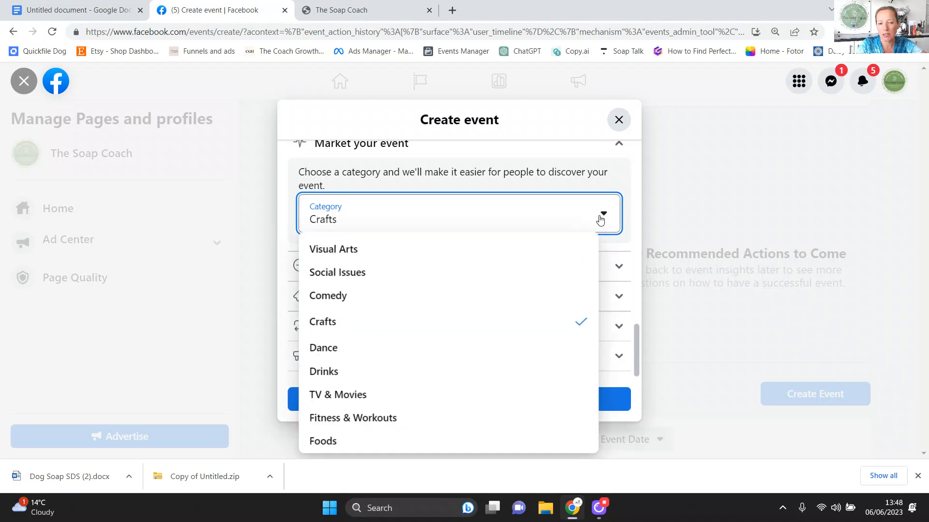
left_click_drag(593, 254, 588, 299)
left_click_drag(588, 319, 588, 399)
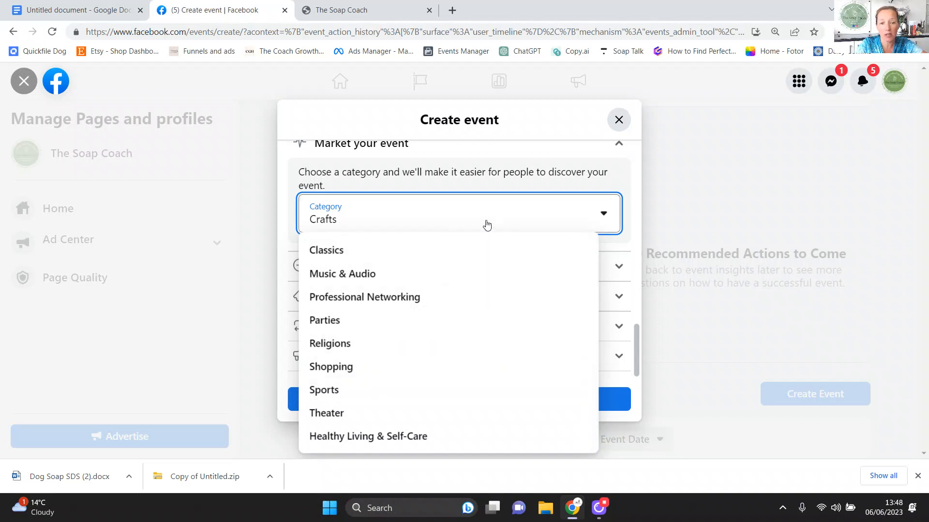
left_click(289, 219)
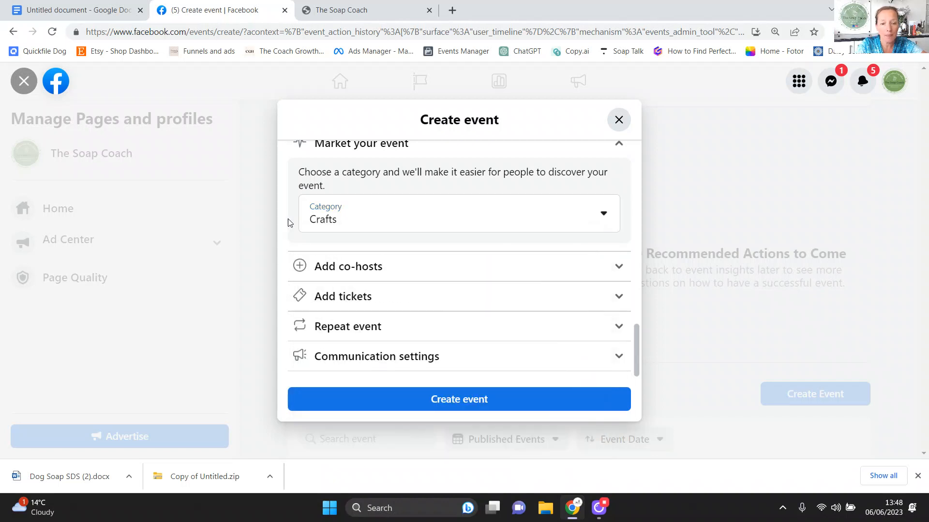
Step: Expand the event's co-host and ticket options, and open the Saturday 22nd July 'Summer Body' Product Making page on The Soap Coach website
left_click(451, 273)
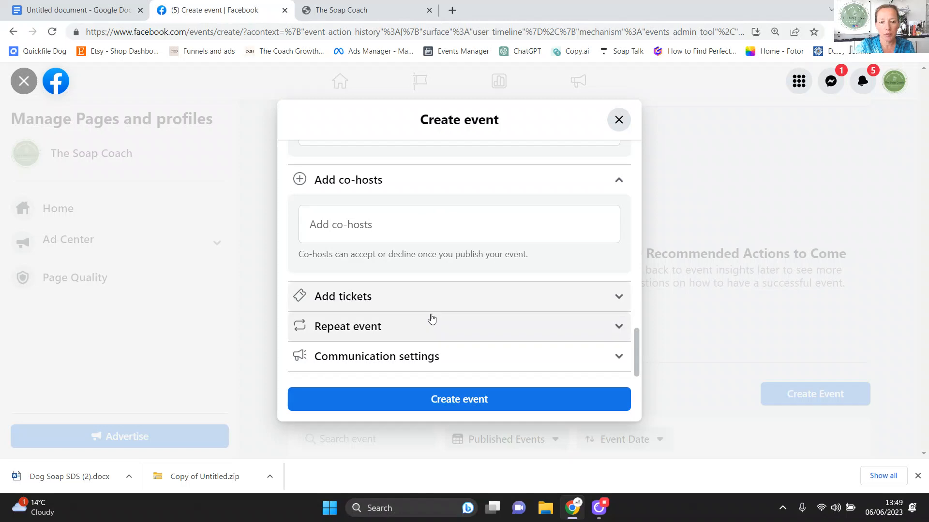
left_click(521, 301)
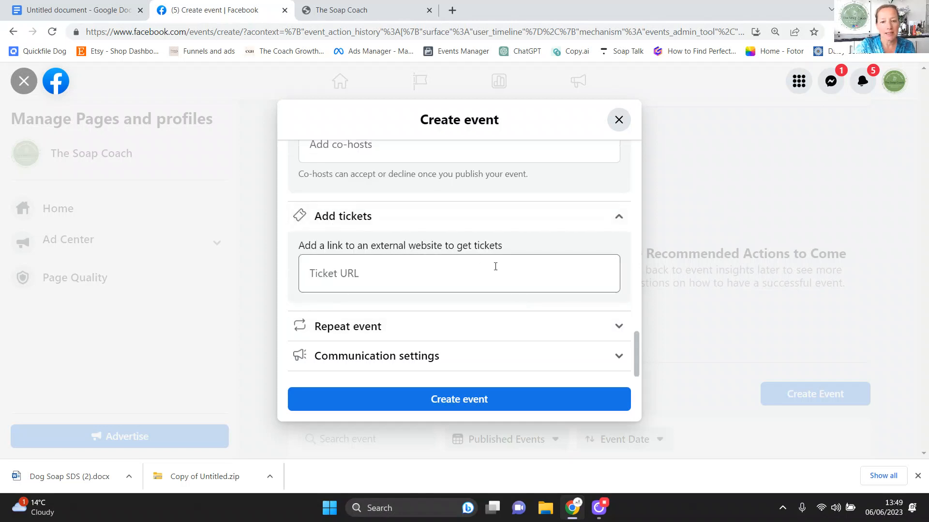
left_click(457, 280)
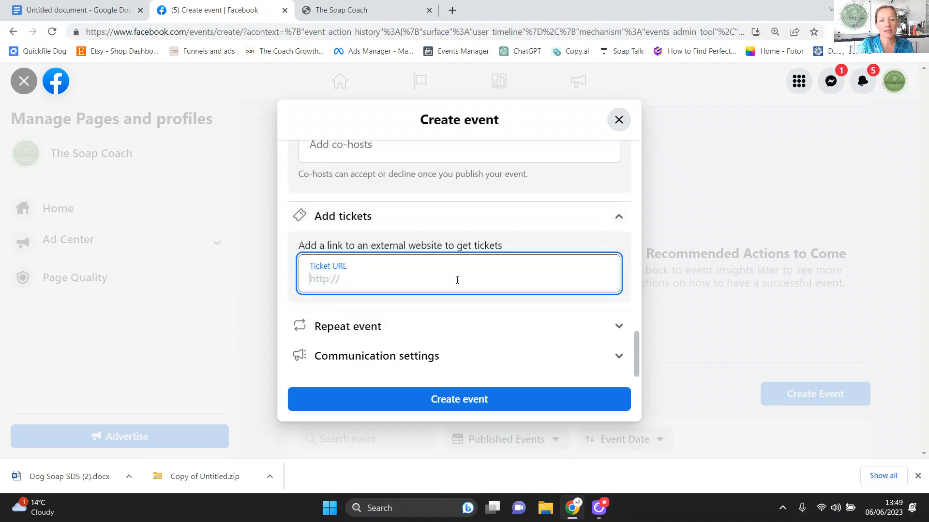
left_click(361, 8)
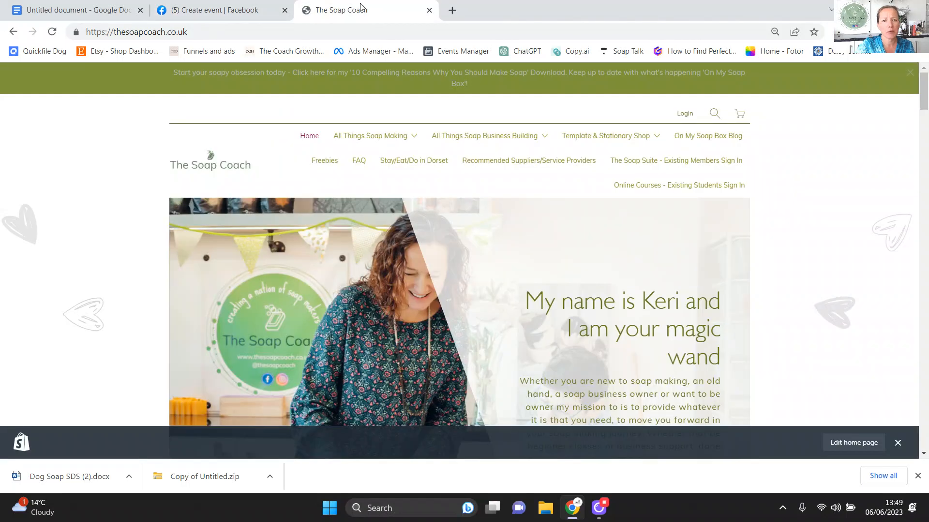
left_click_drag(925, 98, 923, 234)
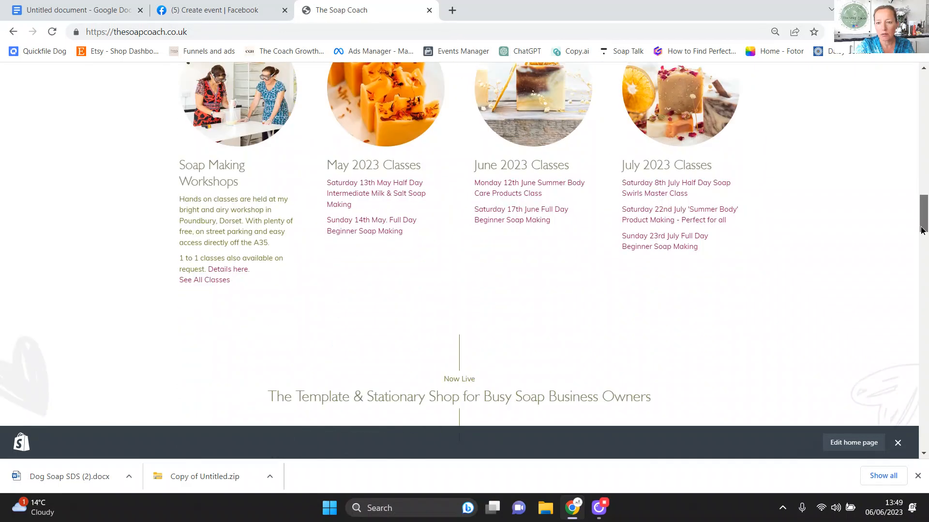
left_click(670, 223)
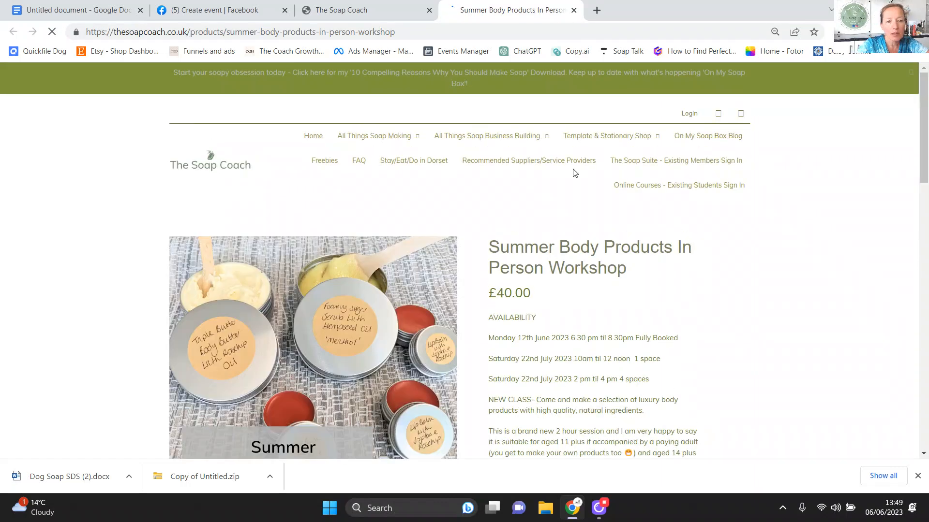
Step: Copy the Summer Body Products In Person Workshop page address into the Facebook event's ticket URL
left_click(387, 34)
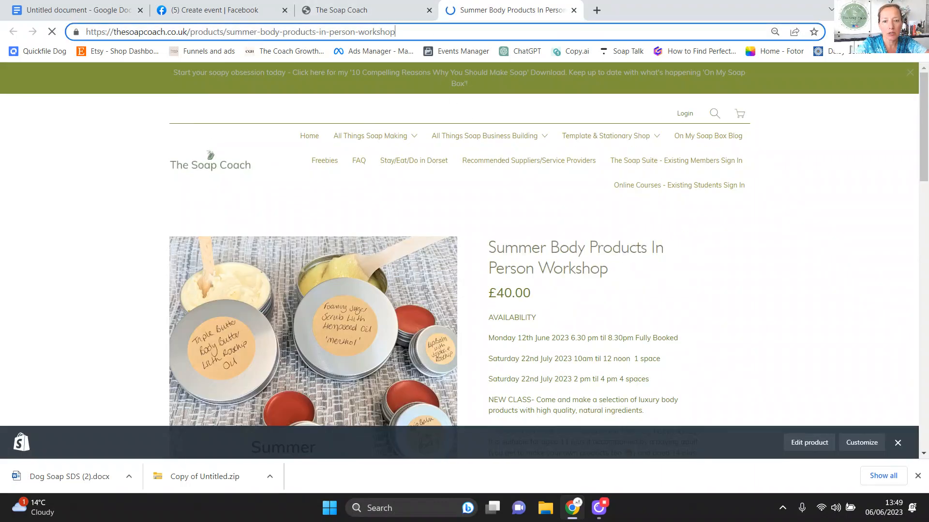
right_click(385, 39)
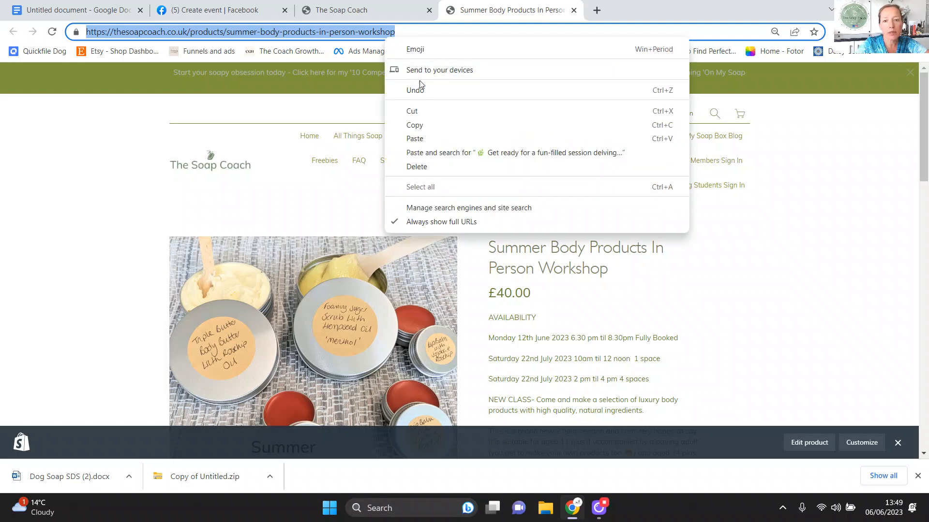
left_click(422, 125)
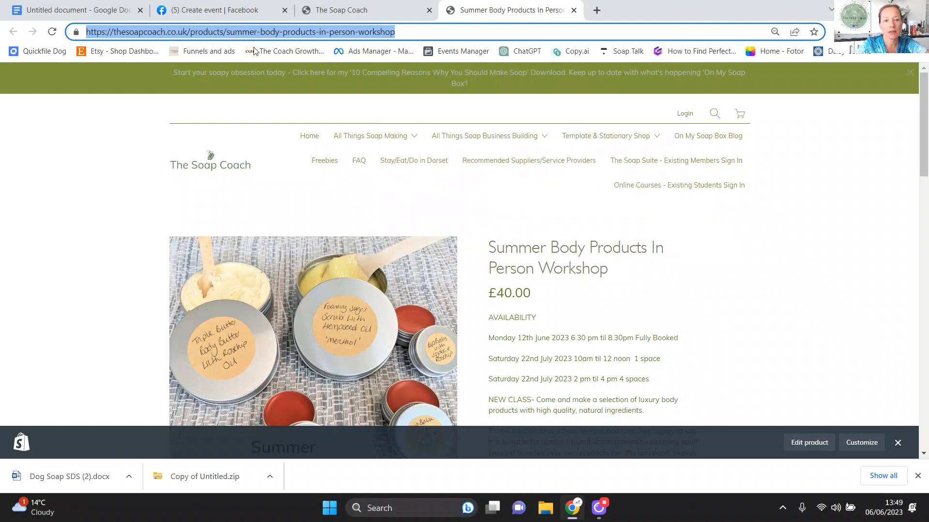
left_click(224, 15)
left_click(432, 269)
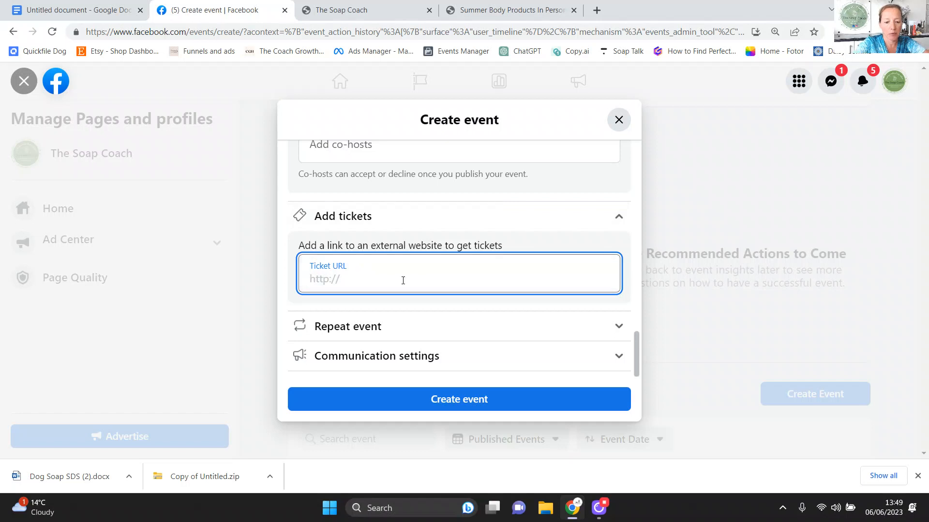
key("ctrl+v")
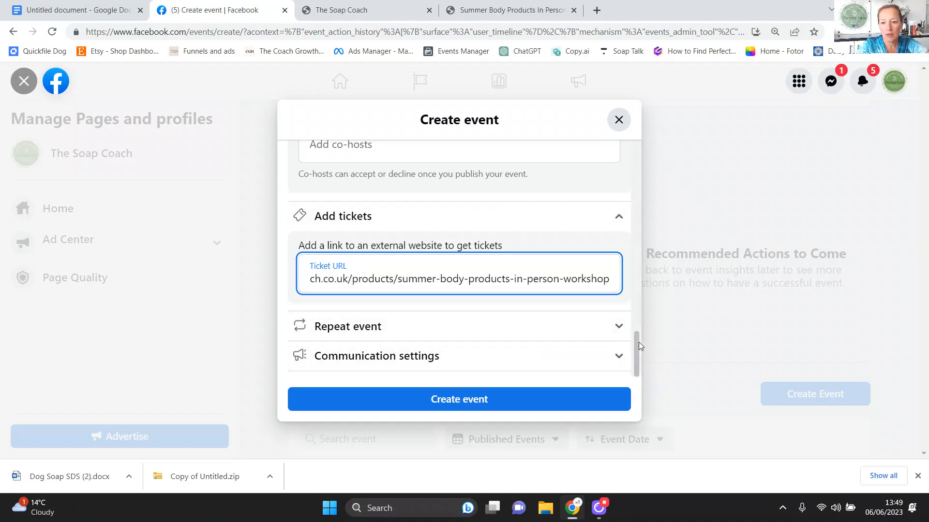
Step: Expand the repeat and communication settings, and turn off Show guest list and Only hosts can post in event
left_click(598, 332)
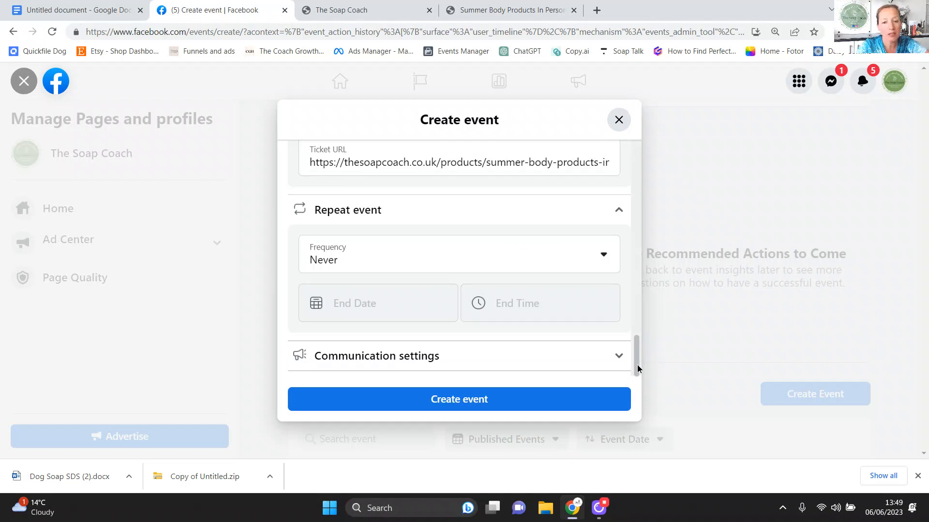
left_click(597, 365)
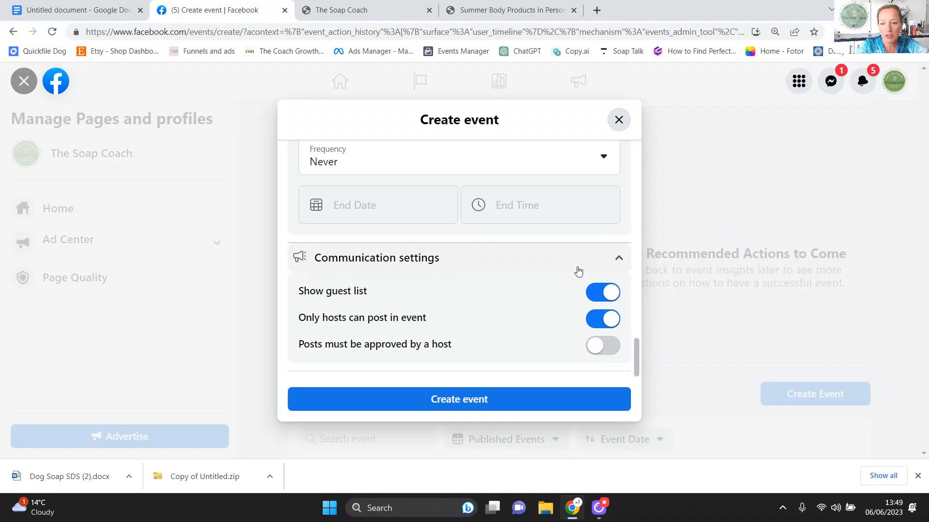
left_click(595, 294)
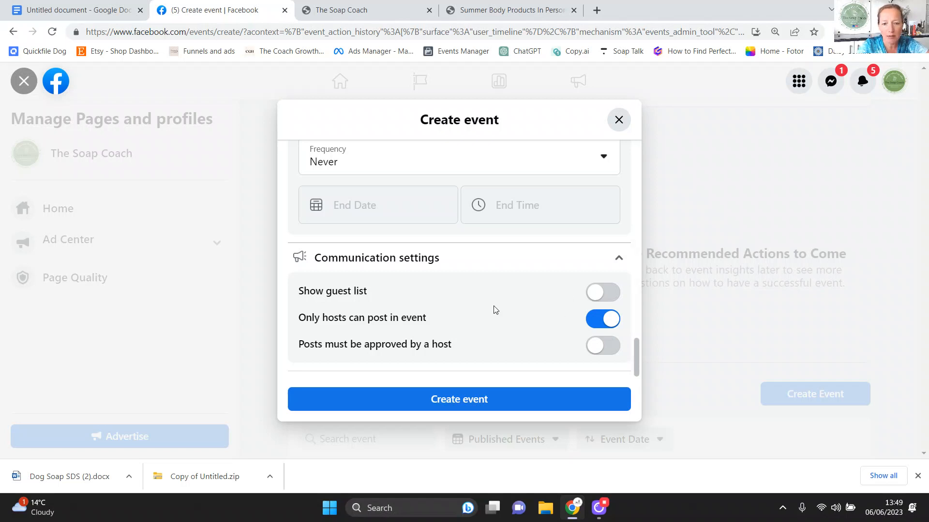
left_click(588, 319)
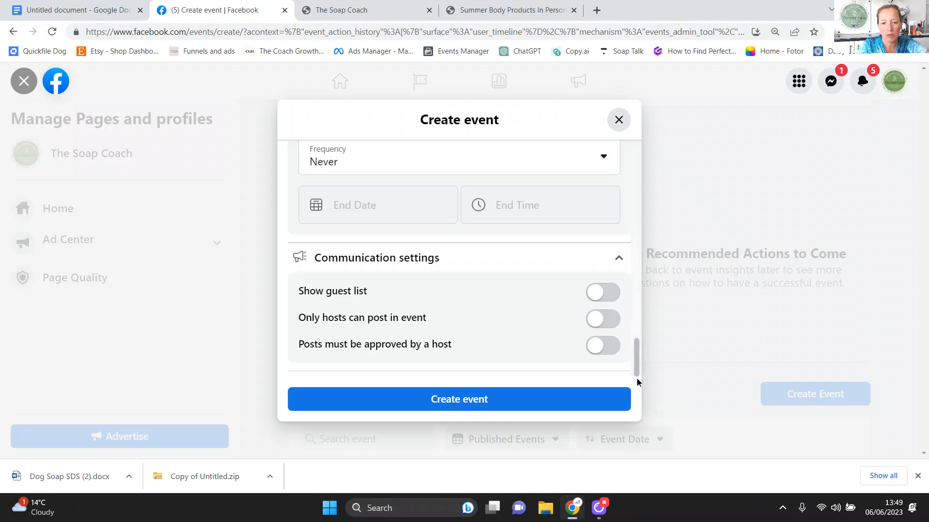
Step: Create the event and review the details on its published page
left_click(474, 402)
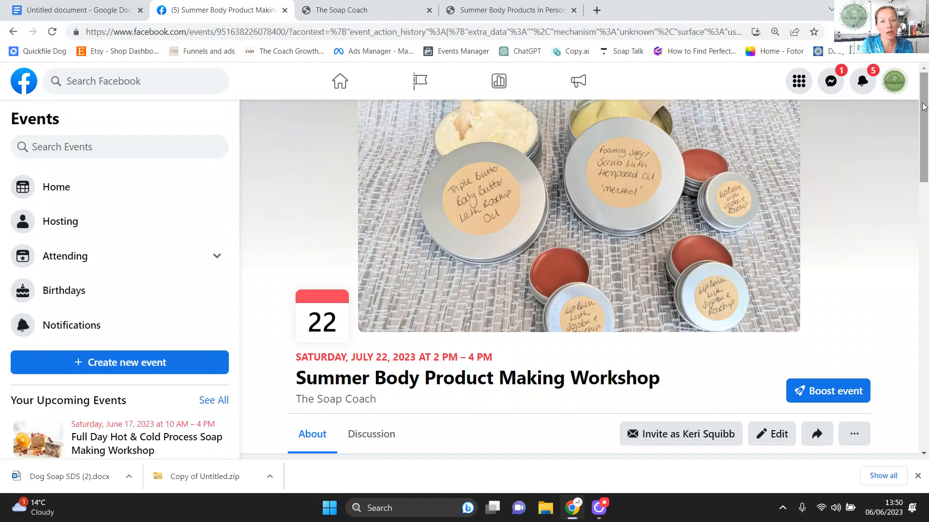
left_click_drag(923, 107, 901, 251)
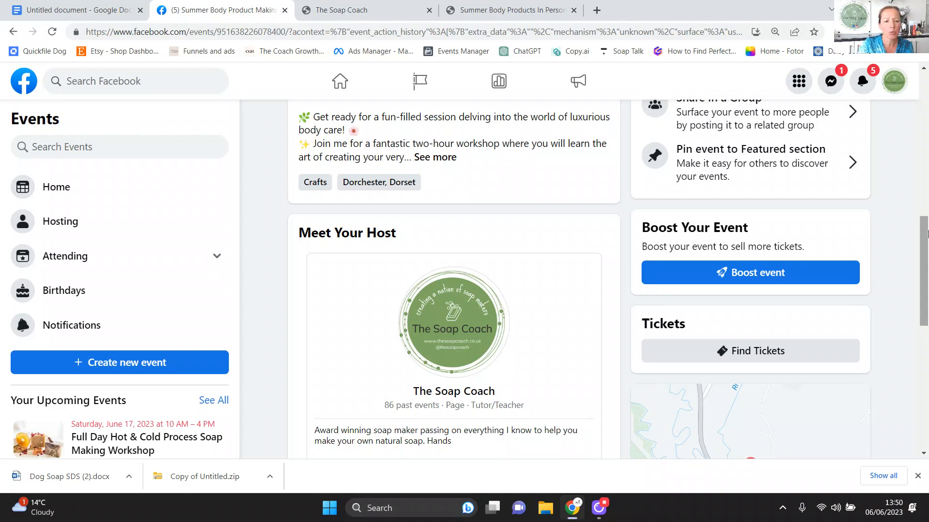
left_click(925, 203)
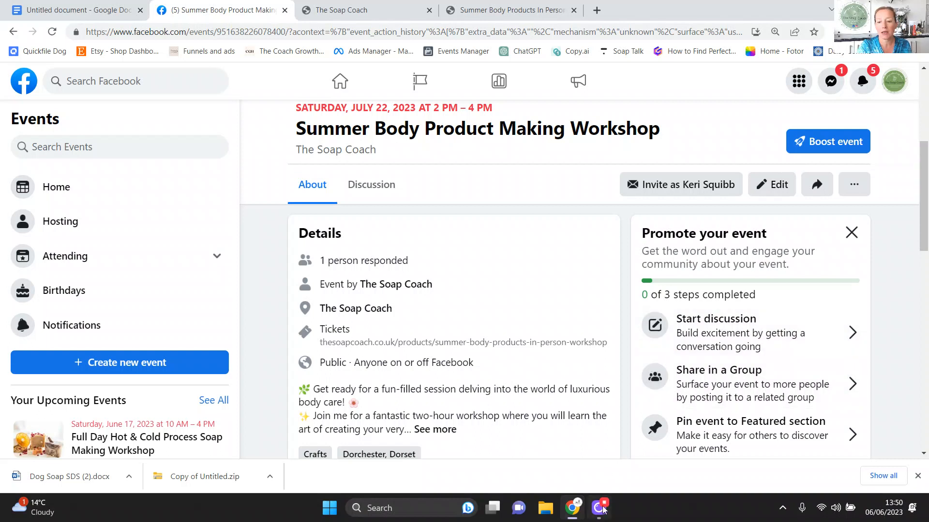
mouse_move(603, 509)
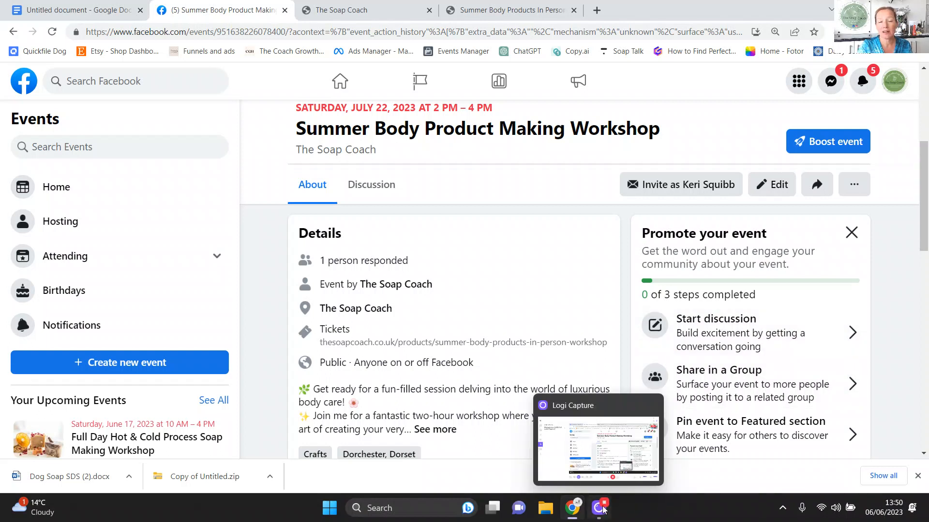